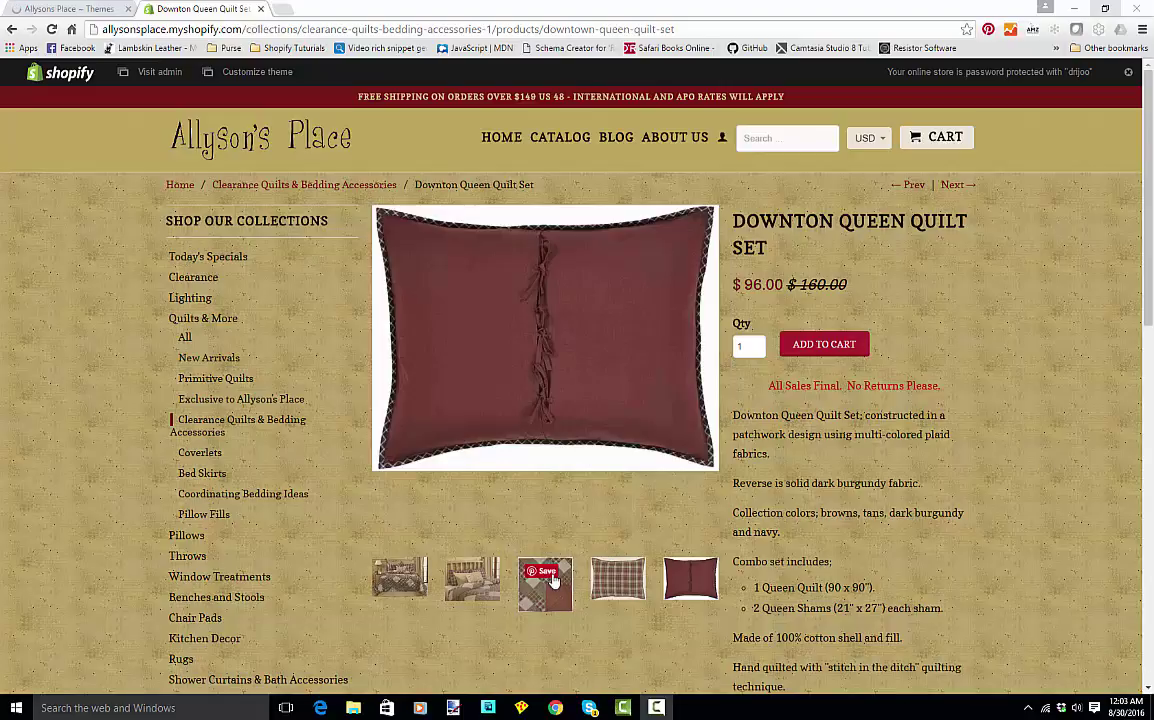
Step: Enlarge the Downton Queen quilt closeup photo and save it to the A Quilts and More folder as Downton-Quilt-Closeup_1
{"action": "left_click", "coordinate": [497, 588]}
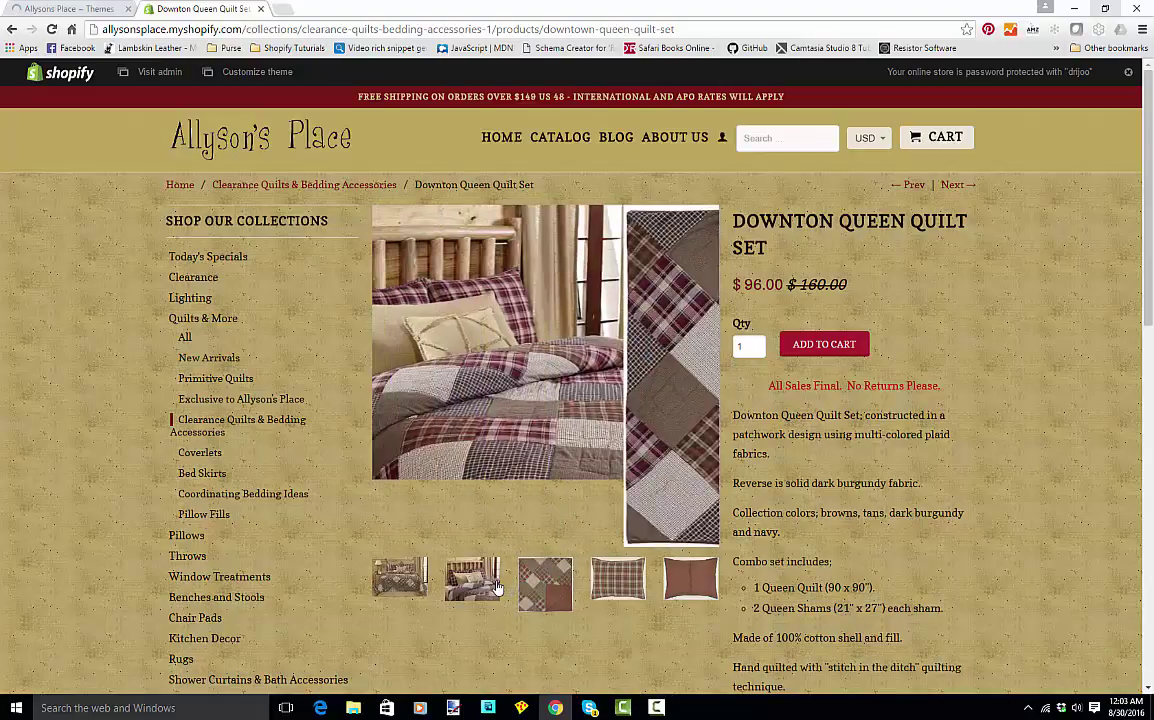
{"action": "left_click", "coordinate": [543, 377]}
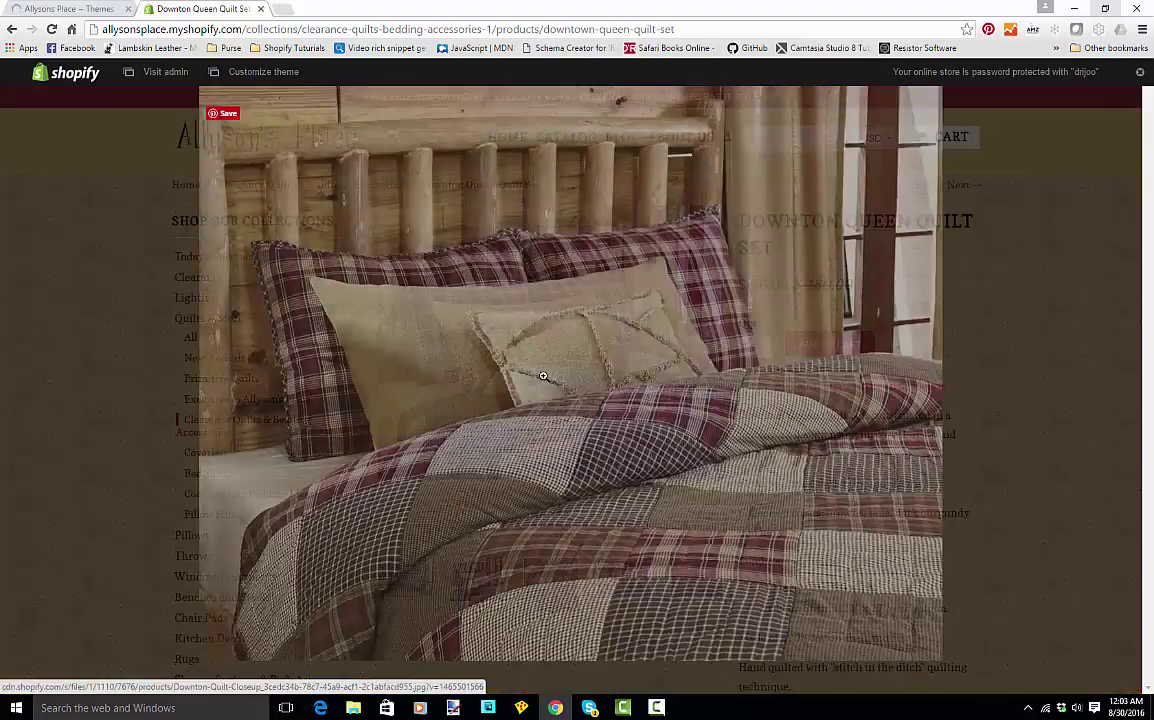
{"action": "right_click", "coordinate": [573, 298]}
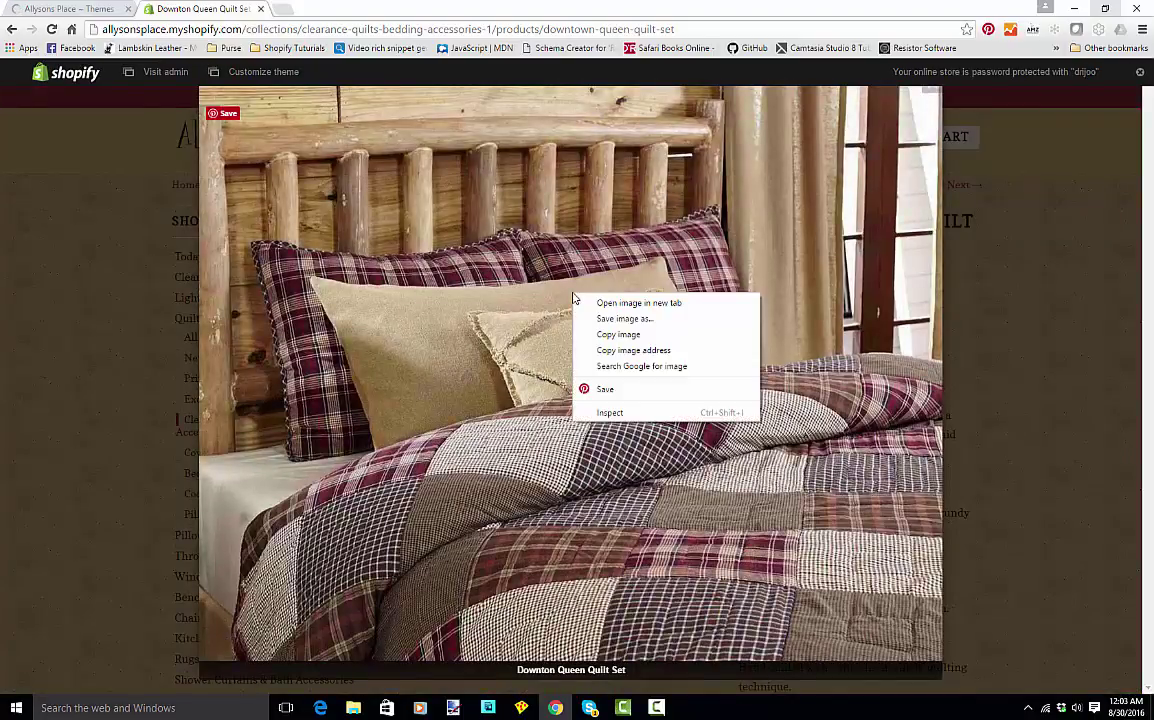
{"action": "left_click", "coordinate": [626, 320]}
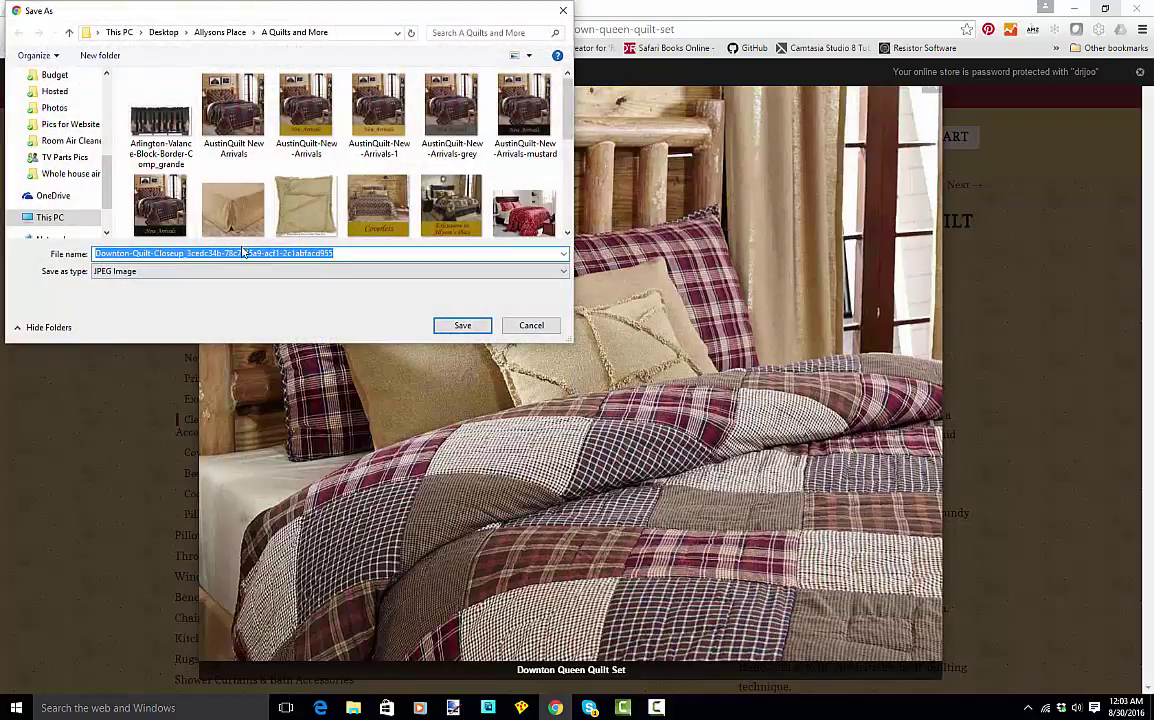
{"action": "left_click_drag", "start_coordinate": [186, 253], "coordinate": [368, 268]}
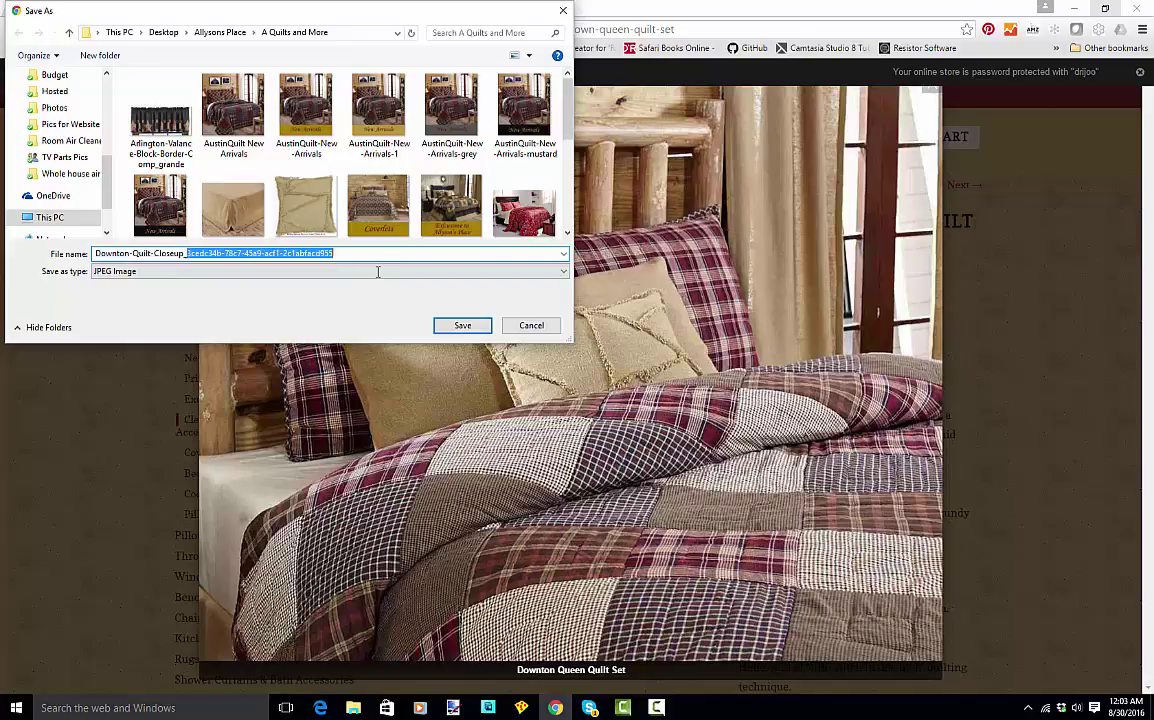
{"action": "key", "text": "BackSpace"}
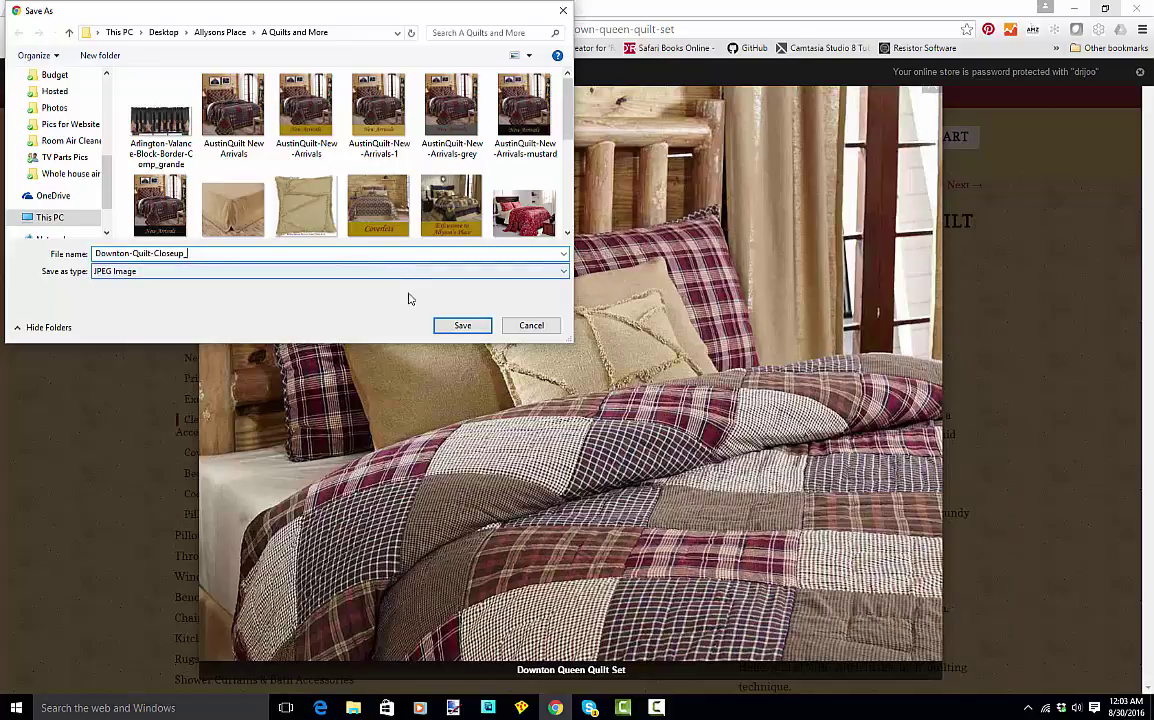
{"action": "left_click", "coordinate": [468, 326]}
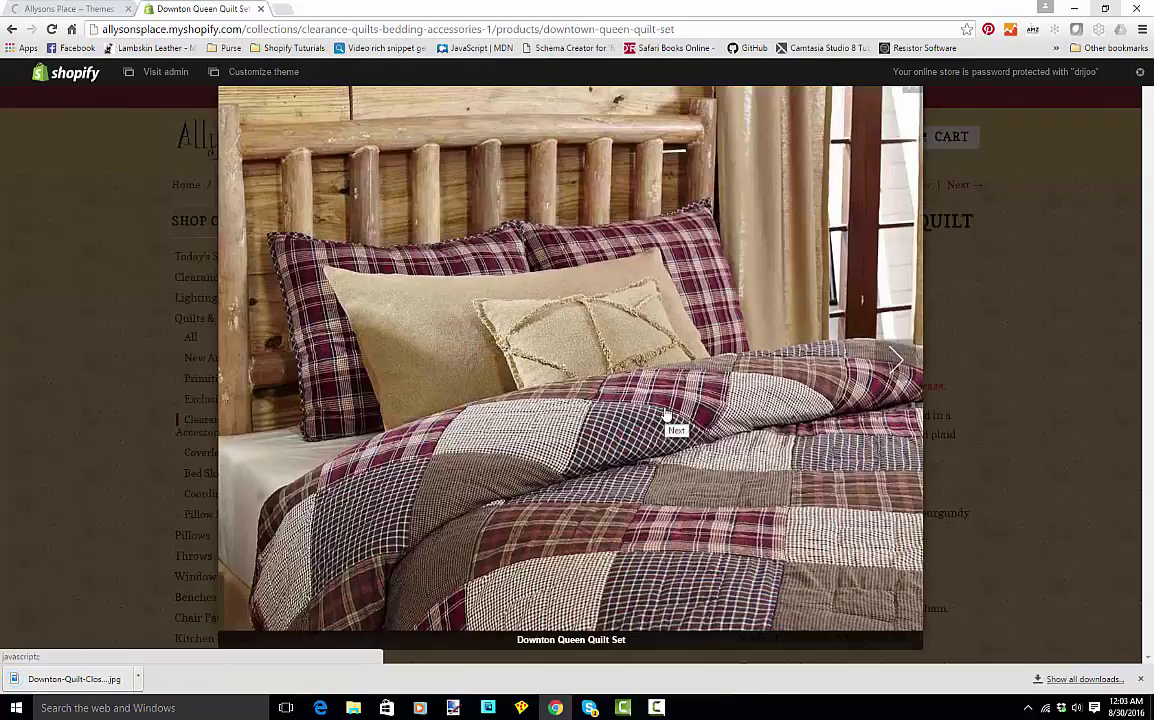
Step: Show the downloaded quilt closeup in its folder and open it with Adobe Photoshop Elements 11
{"action": "right_click", "coordinate": [96, 684]}
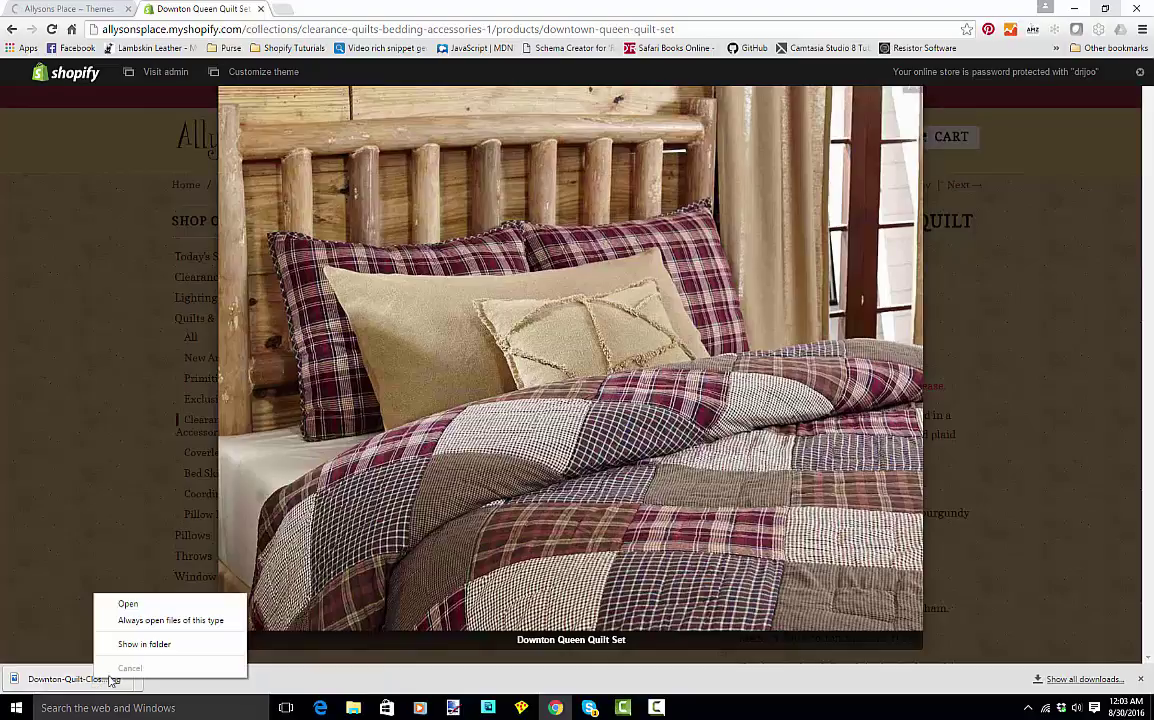
{"action": "left_click", "coordinate": [130, 644]}
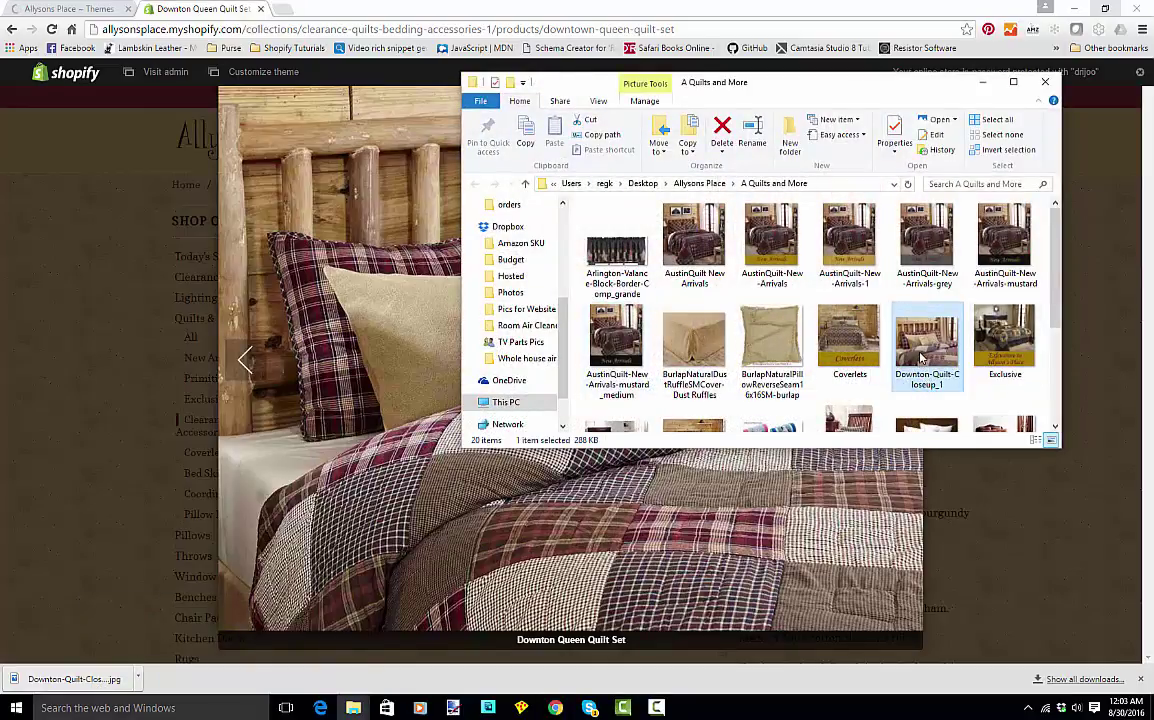
{"action": "right_click", "coordinate": [922, 345]}
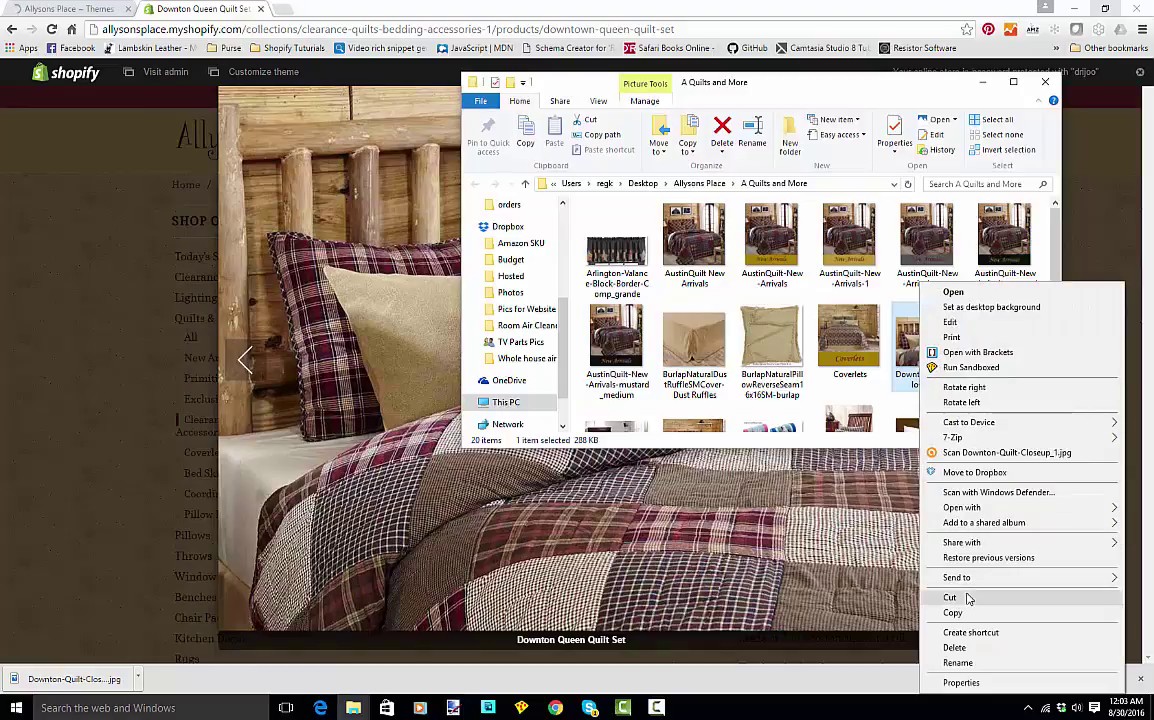
{"action": "mouse_move", "coordinate": [974, 510]}
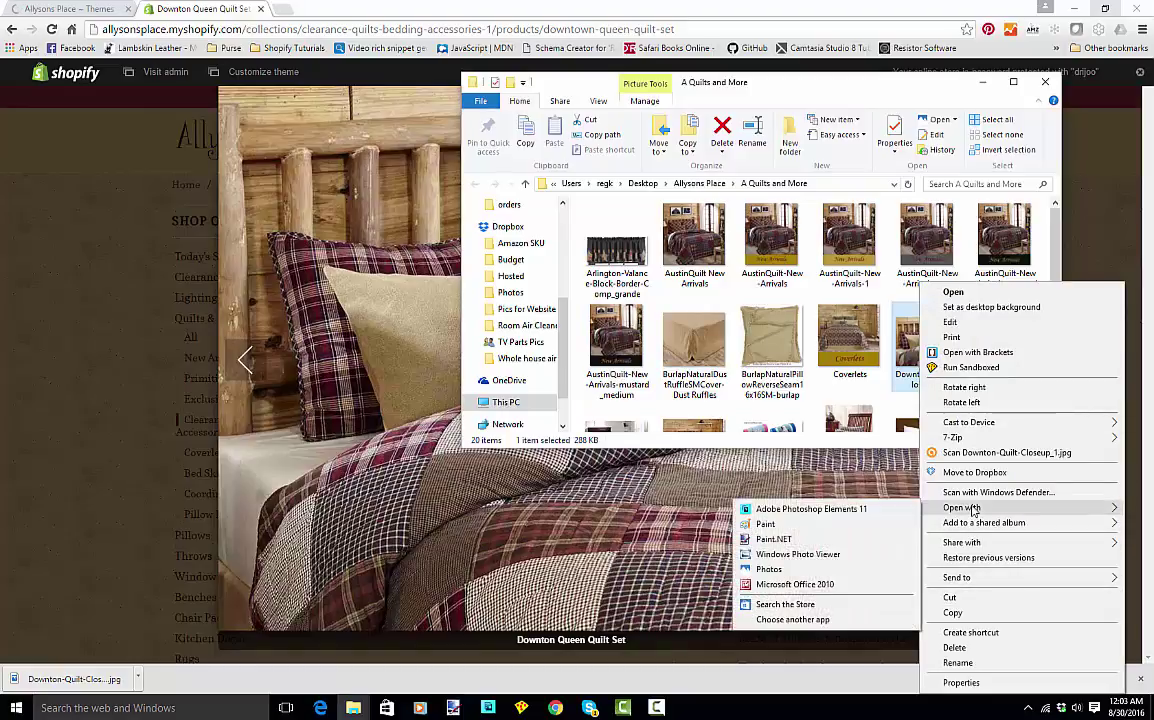
{"action": "left_click", "coordinate": [856, 509]}
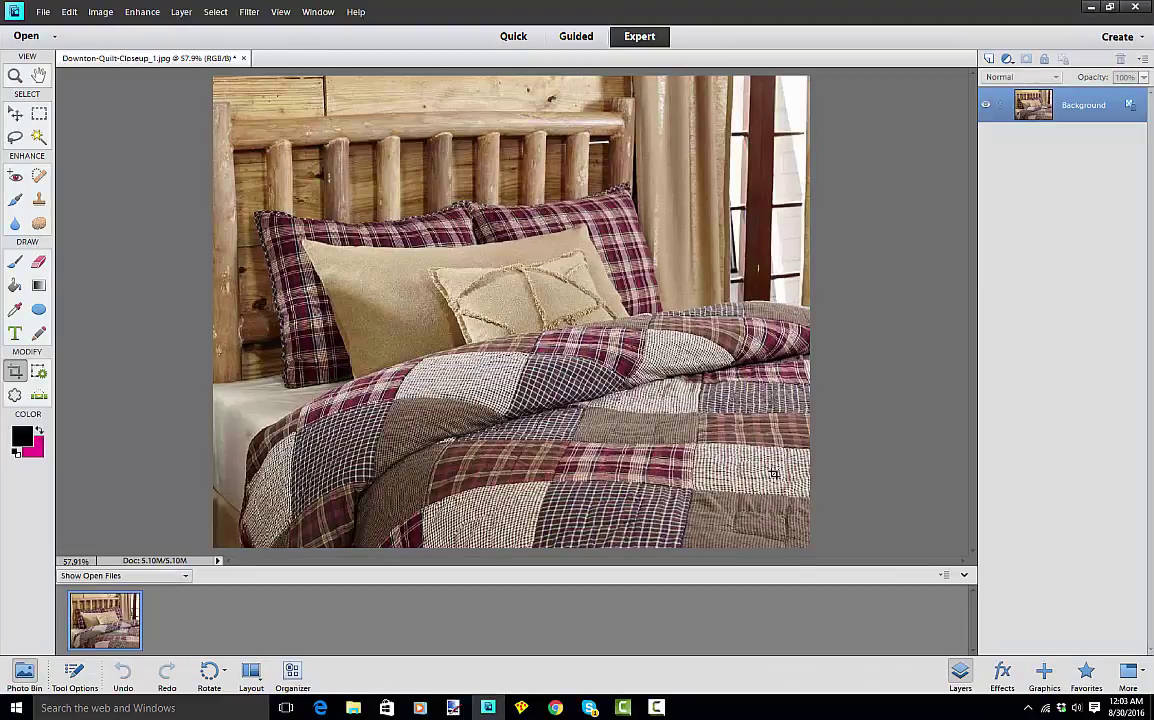
{"action": "key", "text": "ctrl+minus"}
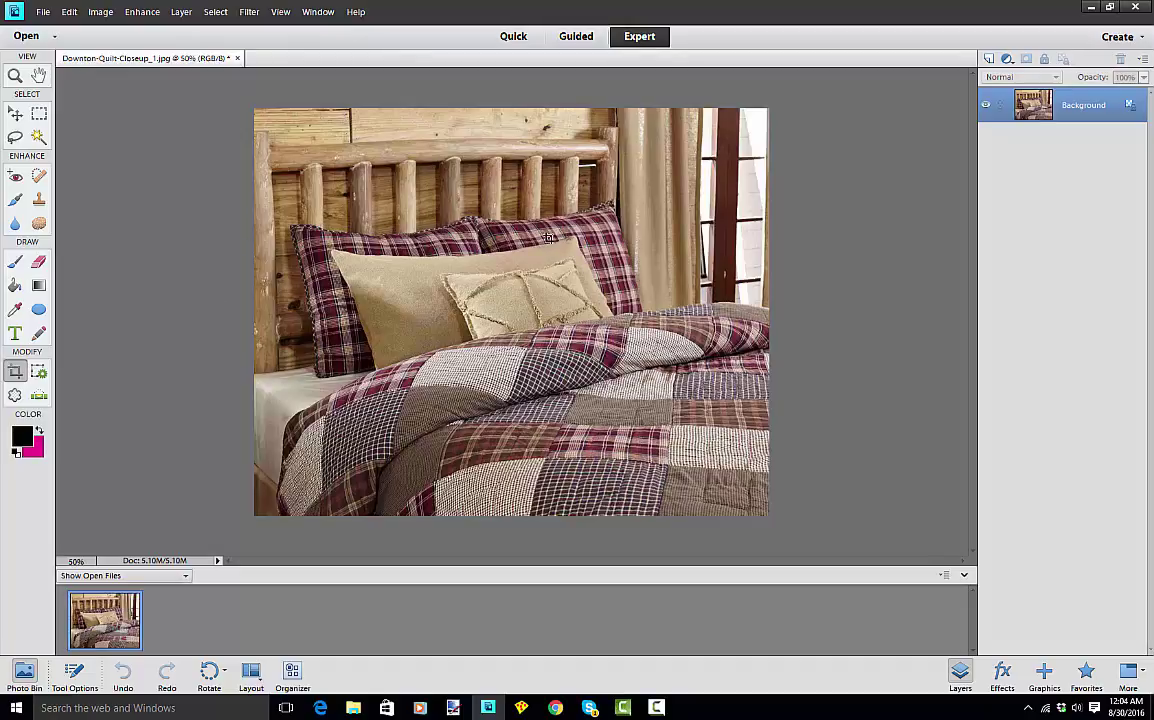
Step: Create a blank transparent file 400 pixels wide and 400 pixels high with a resolution of 150 pixels/inch
{"action": "left_click", "coordinate": [98, 13]}
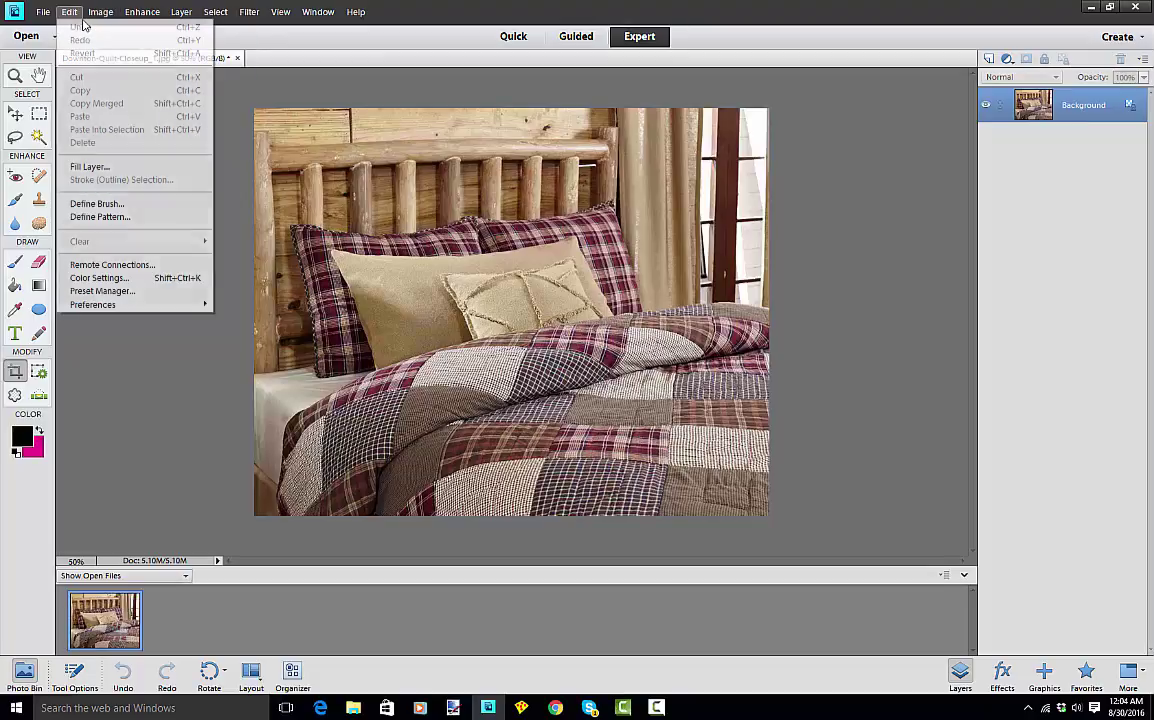
{"action": "mouse_move", "coordinate": [43, 12]}
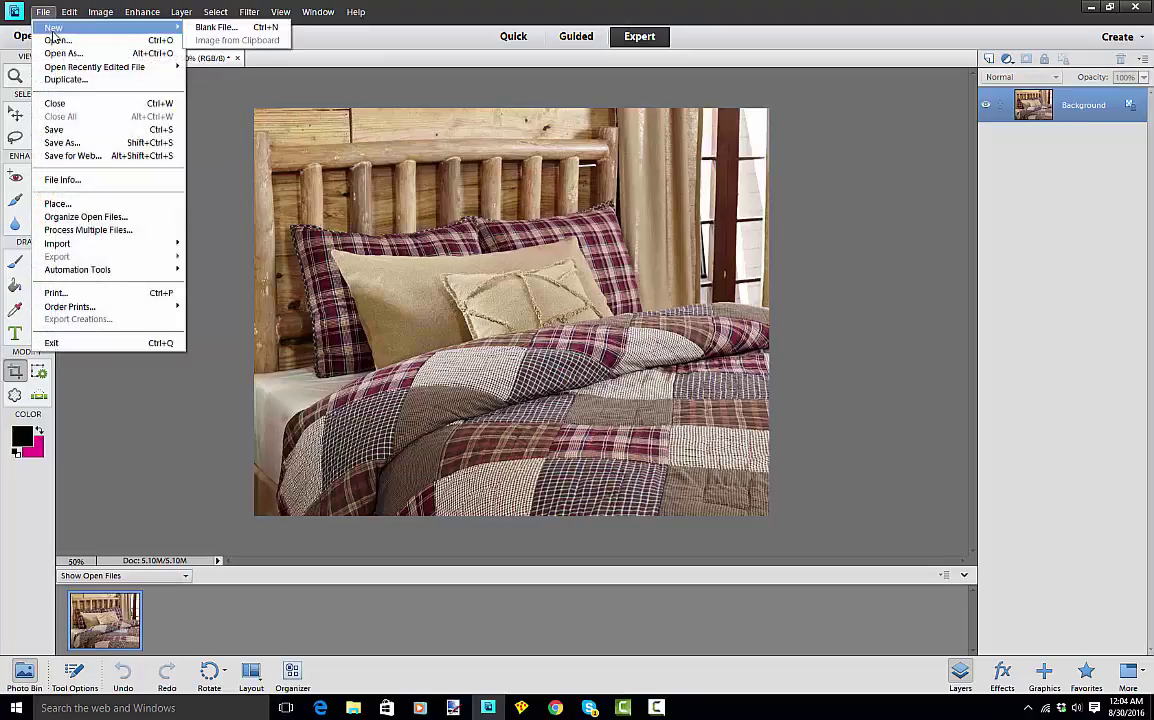
{"action": "left_click", "coordinate": [204, 28]}
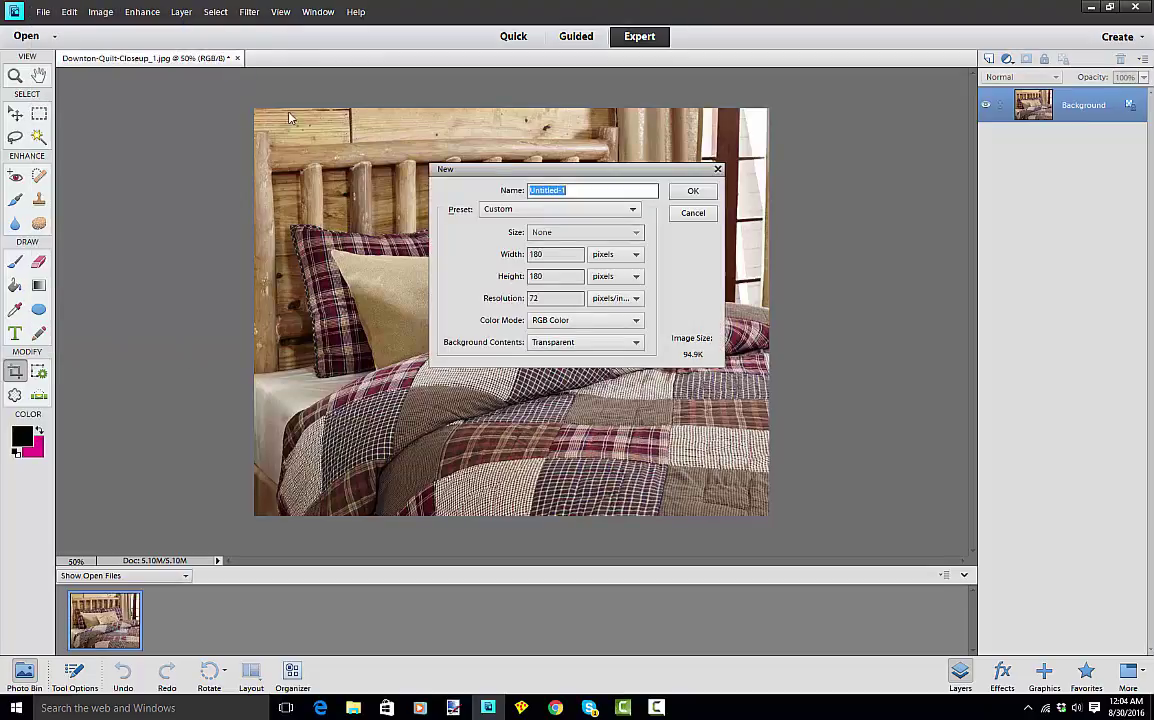
{"action": "left_click", "coordinate": [576, 255]}
{"action": "type", "text": "400"}
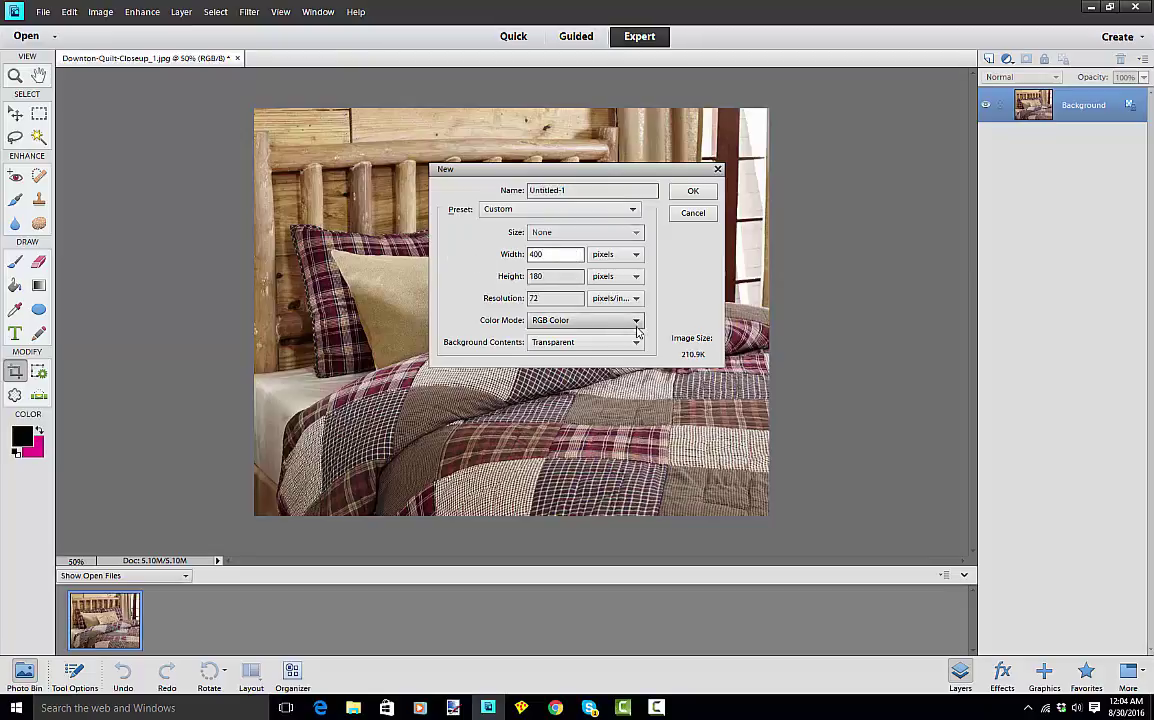
{"action": "key", "text": "Tab"}
{"action": "type", "text": "400"}
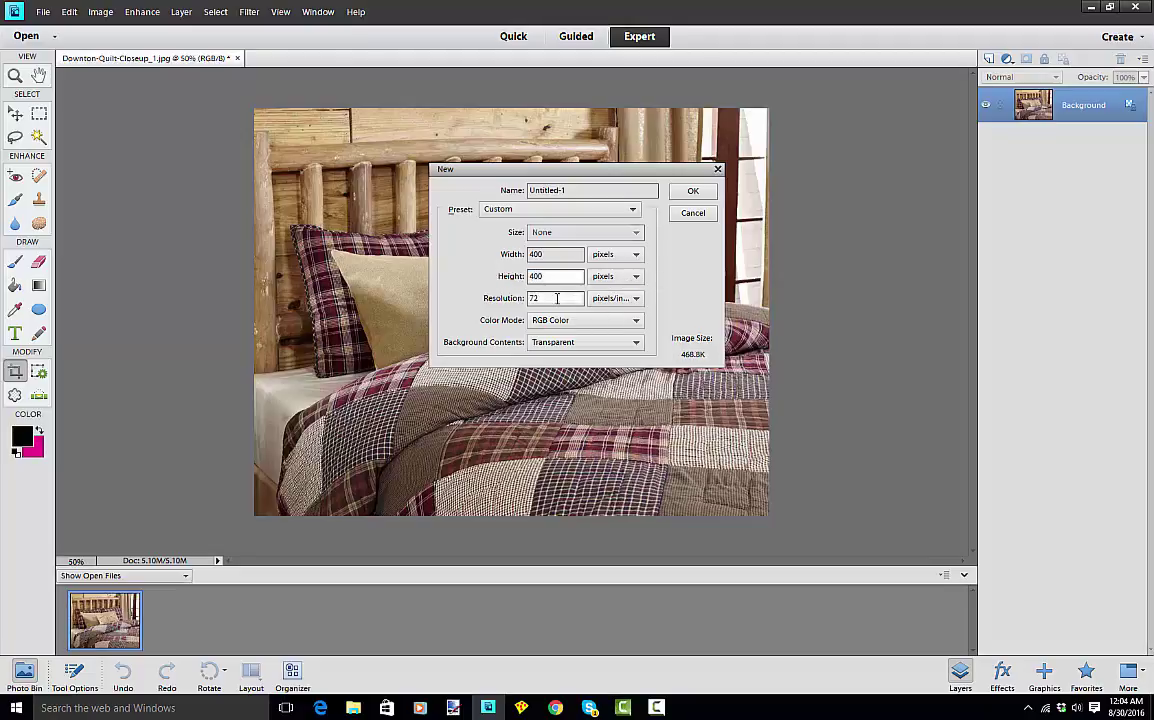
{"action": "key", "text": "Tab"}
{"action": "type", "text": "150"}
{"action": "left_click", "coordinate": [695, 190]}
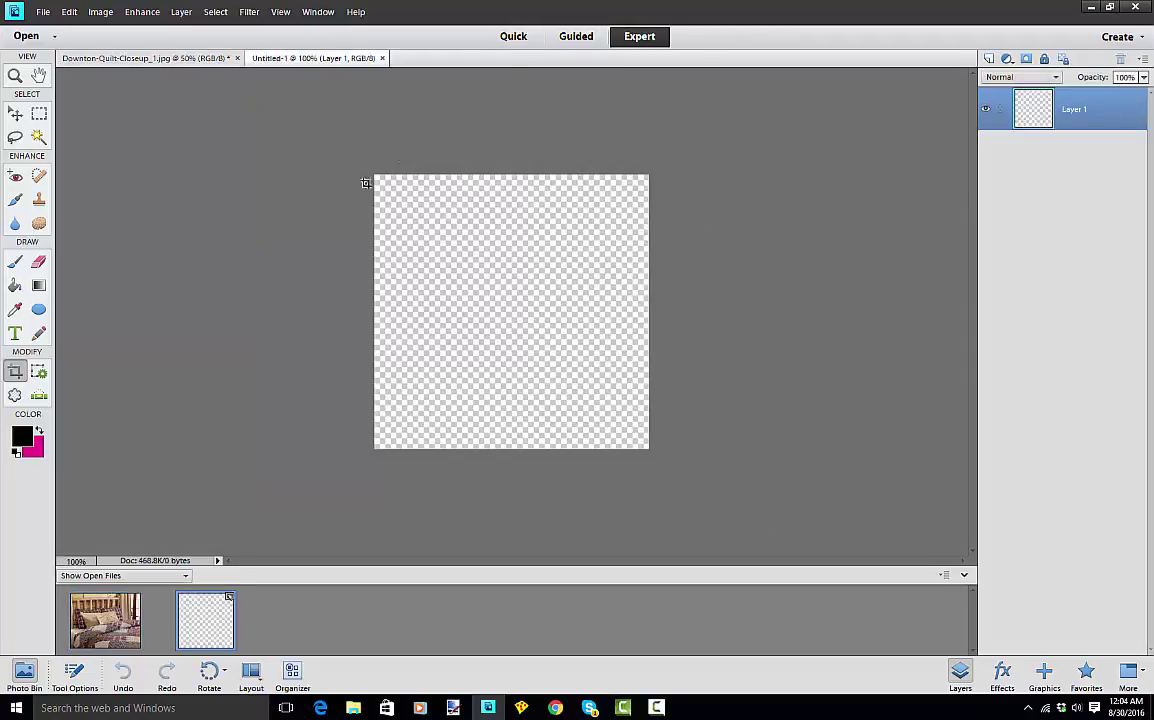
Step: Set the foreground color to white and fill the blank canvas with the Paint Bucket
{"action": "left_click", "coordinate": [21, 434]}
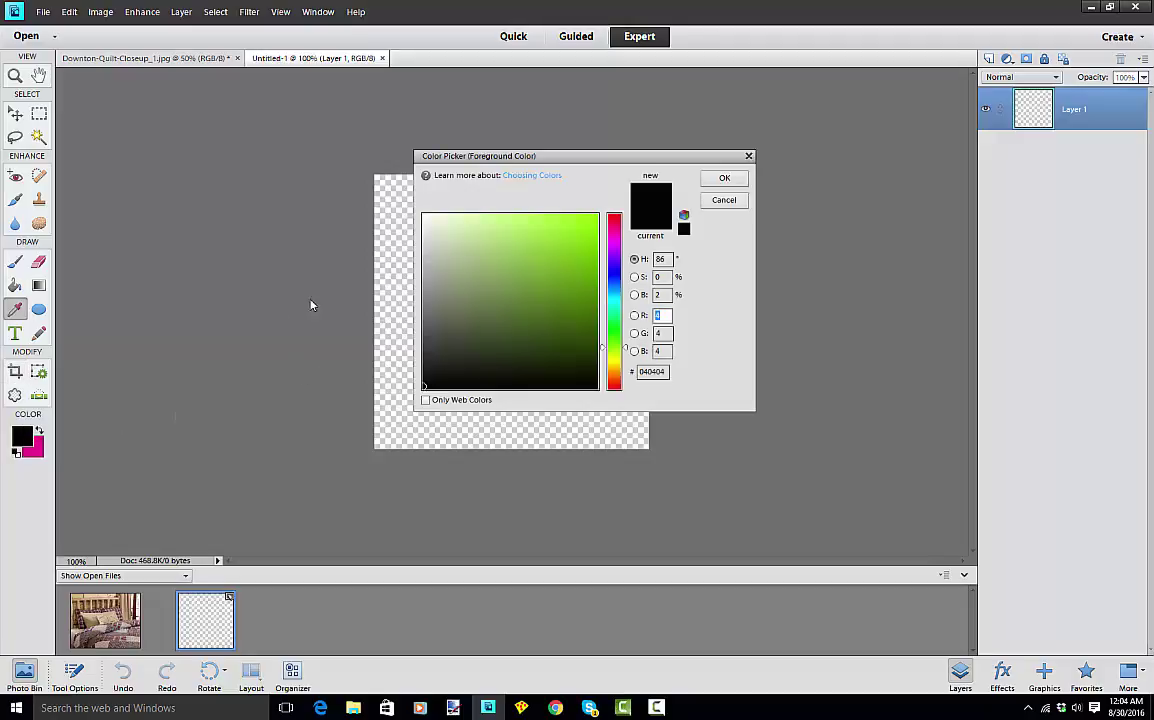
{"action": "left_click_drag", "start_coordinate": [424, 387], "coordinate": [380, 205]}
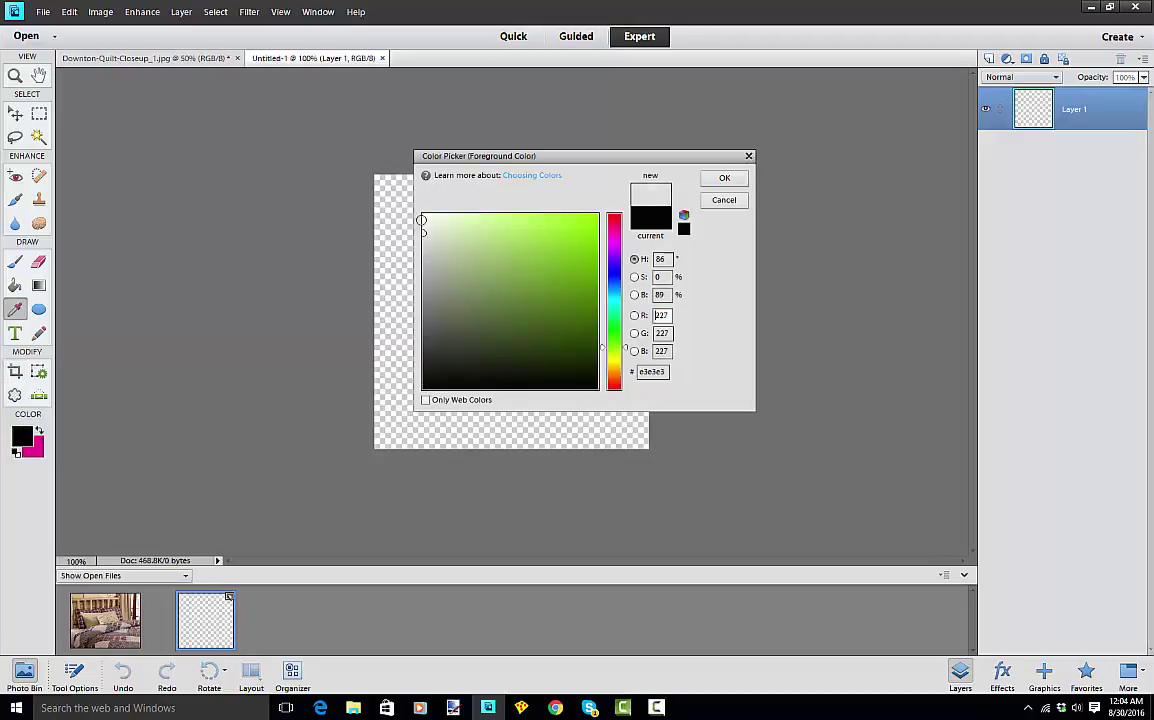
{"action": "left_click", "coordinate": [722, 177]}
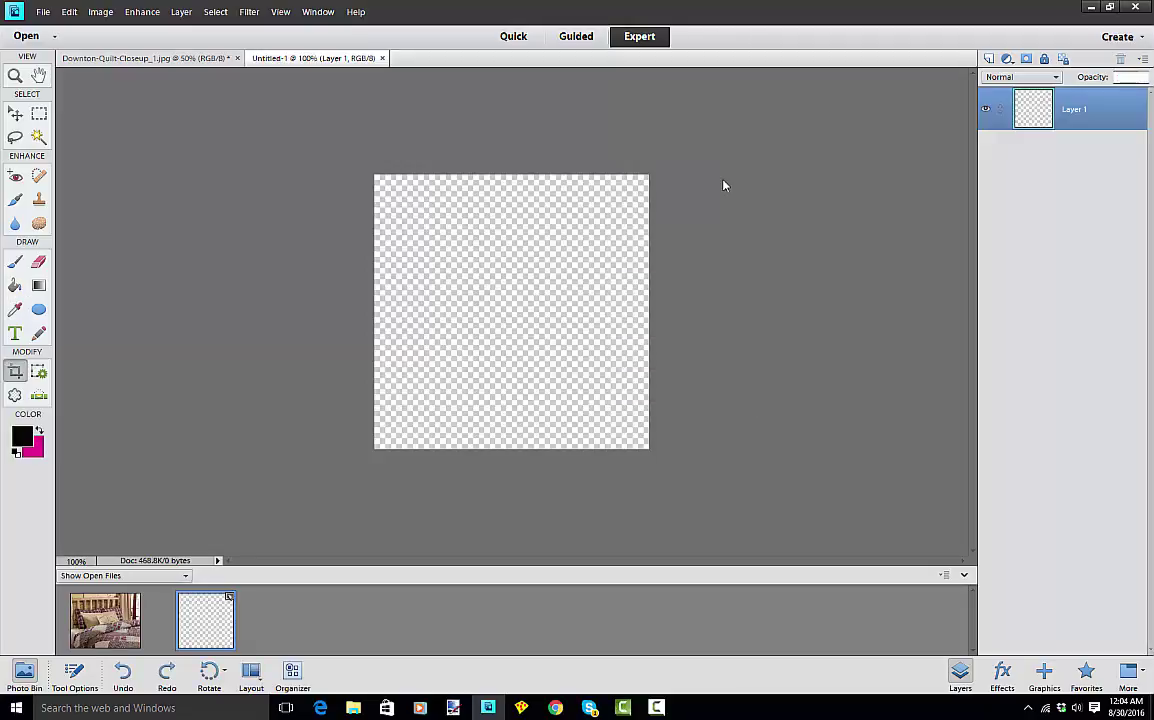
{"action": "left_click", "coordinate": [16, 286]}
{"action": "left_click", "coordinate": [439, 279]}
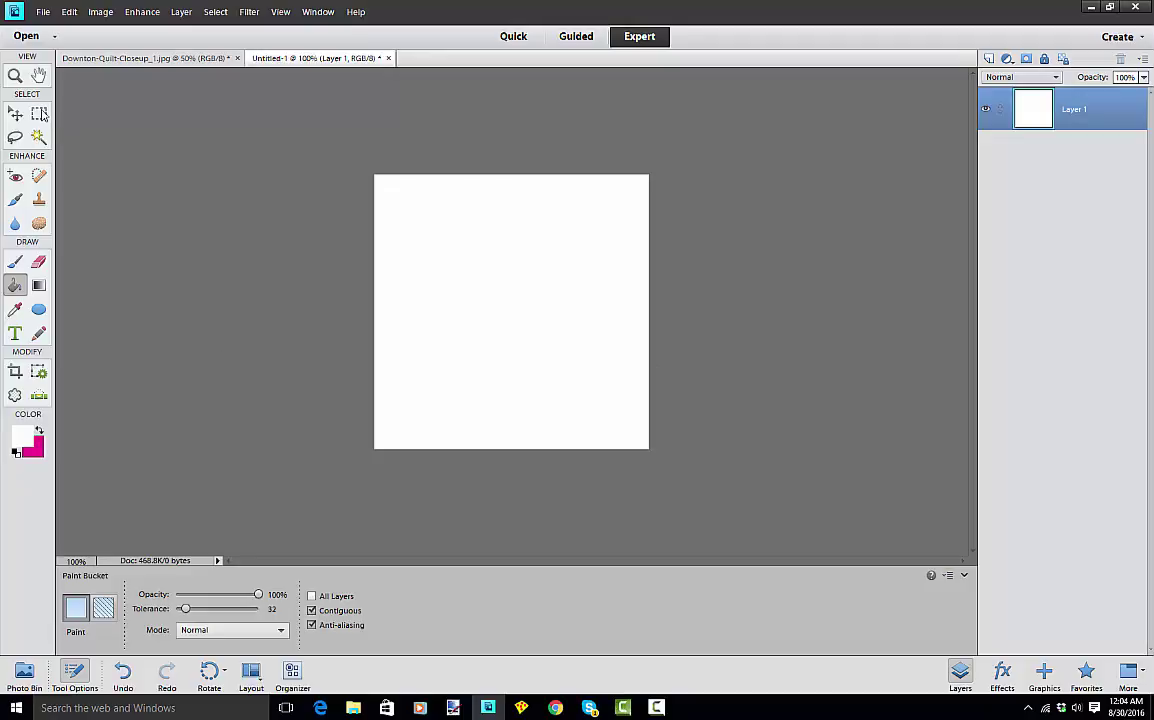
Step: Select a full-width strip over roughly the lower quarter of the canvas with the Rectangular Marquee, and open the foreground color for the Paint Bucket
{"action": "left_click", "coordinate": [40, 115]}
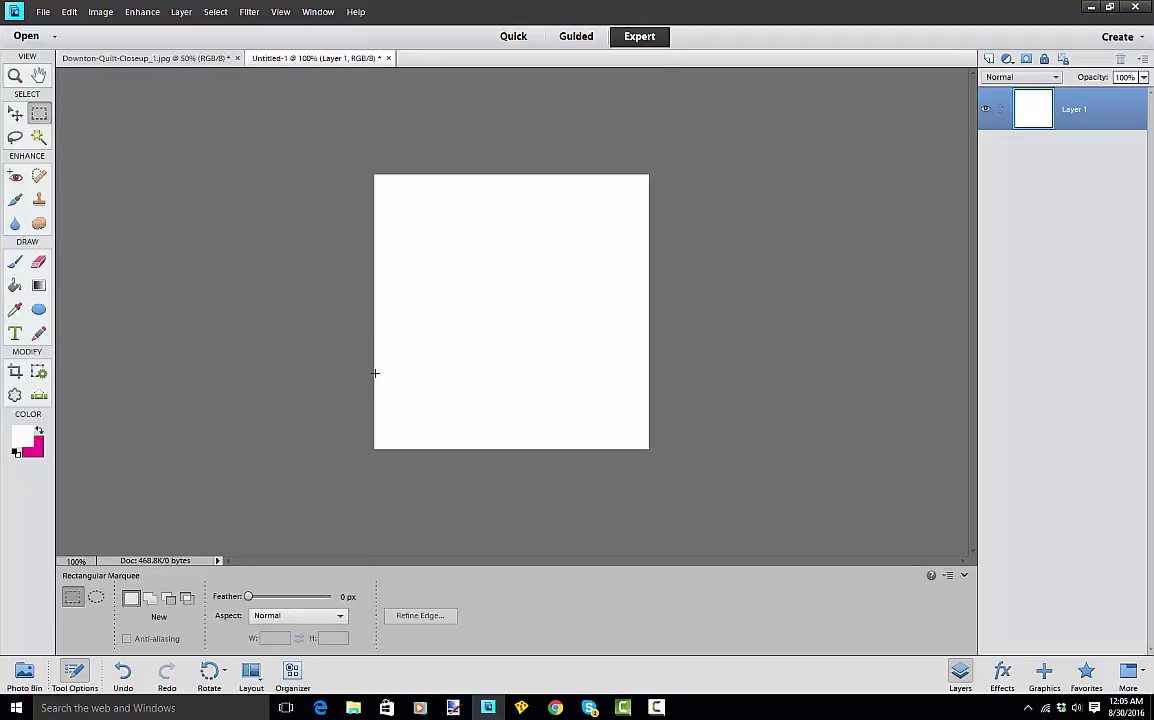
{"action": "left_click_drag", "start_coordinate": [373, 371], "coordinate": [675, 484]}
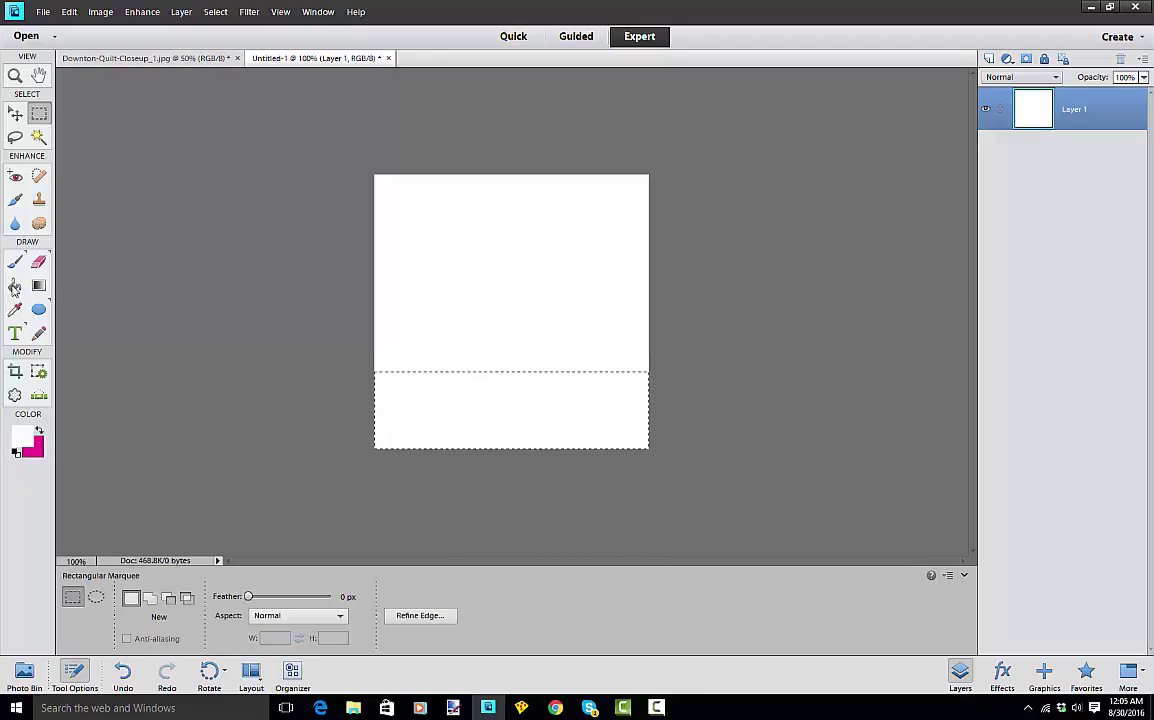
{"action": "left_click", "coordinate": [15, 286]}
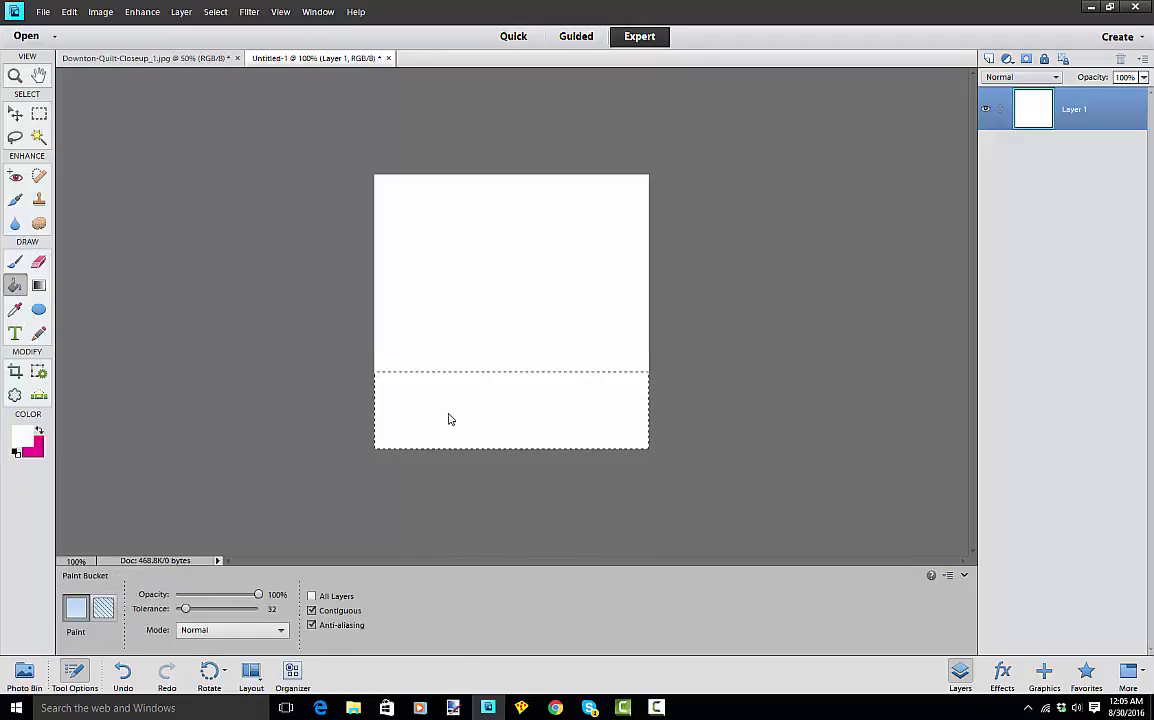
{"action": "left_click", "coordinate": [21, 437]}
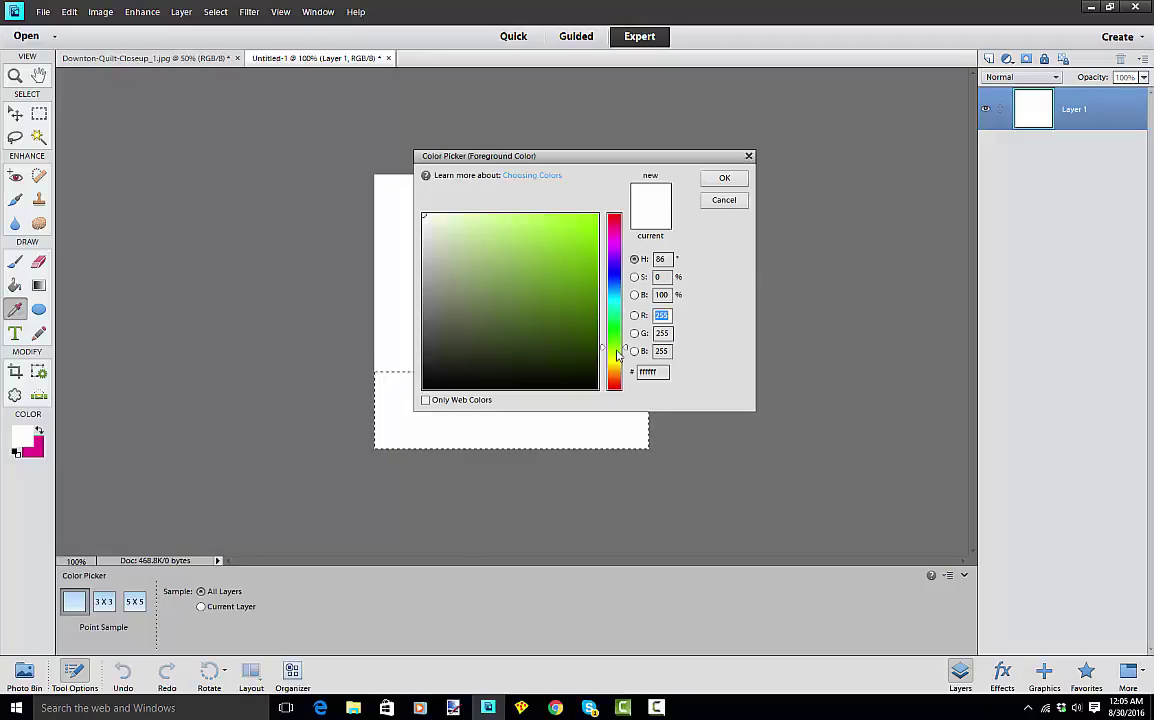
{"action": "left_click", "coordinate": [614, 361]}
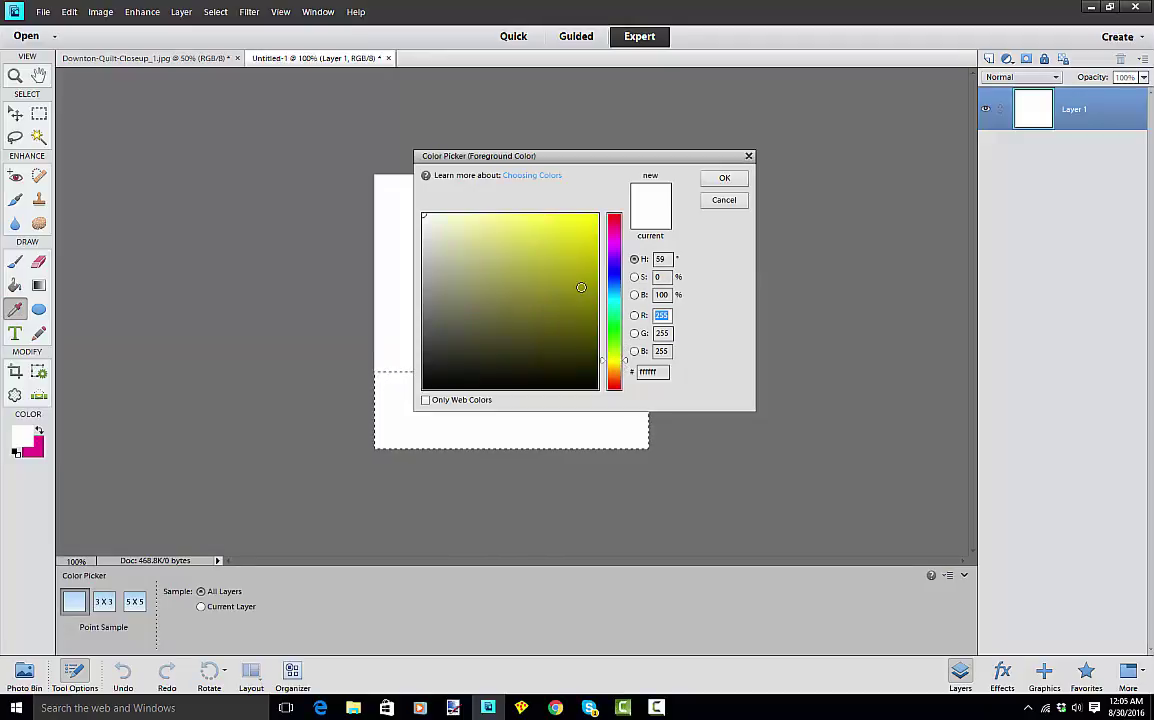
{"action": "mouse_move", "coordinate": [583, 294]}
{"action": "left_mouse_down"}
{"action": "mouse_move", "coordinate": [585, 312]}
{"action": "mouse_move", "coordinate": [543, 259]}
{"action": "mouse_move", "coordinate": [532, 263]}
{"action": "left_mouse_up"}
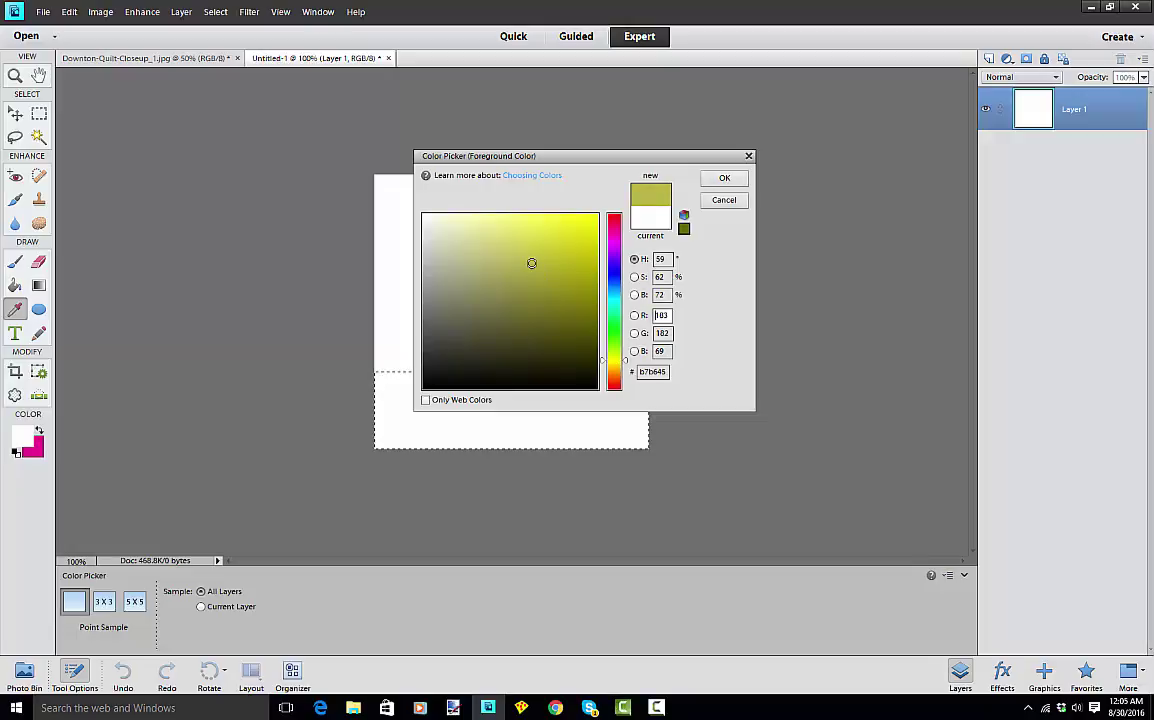
{"action": "type", "text": "b6b745"}
{"action": "key", "text": "Tab"}
{"action": "left_click_drag", "start_coordinate": [626, 362], "coordinate": [627, 367]}
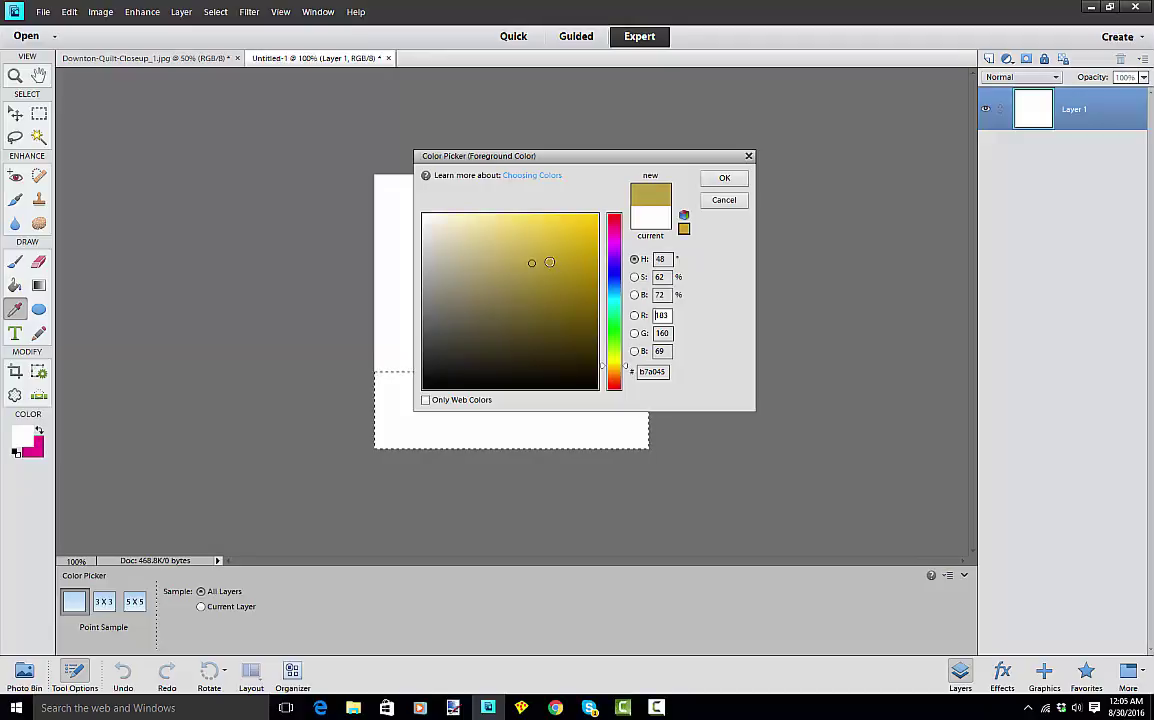
Step: Set the foreground color to near-black 0d0d0d, fill the selected bottom strip with it, and deselect
{"action": "left_click", "coordinate": [428, 380]}
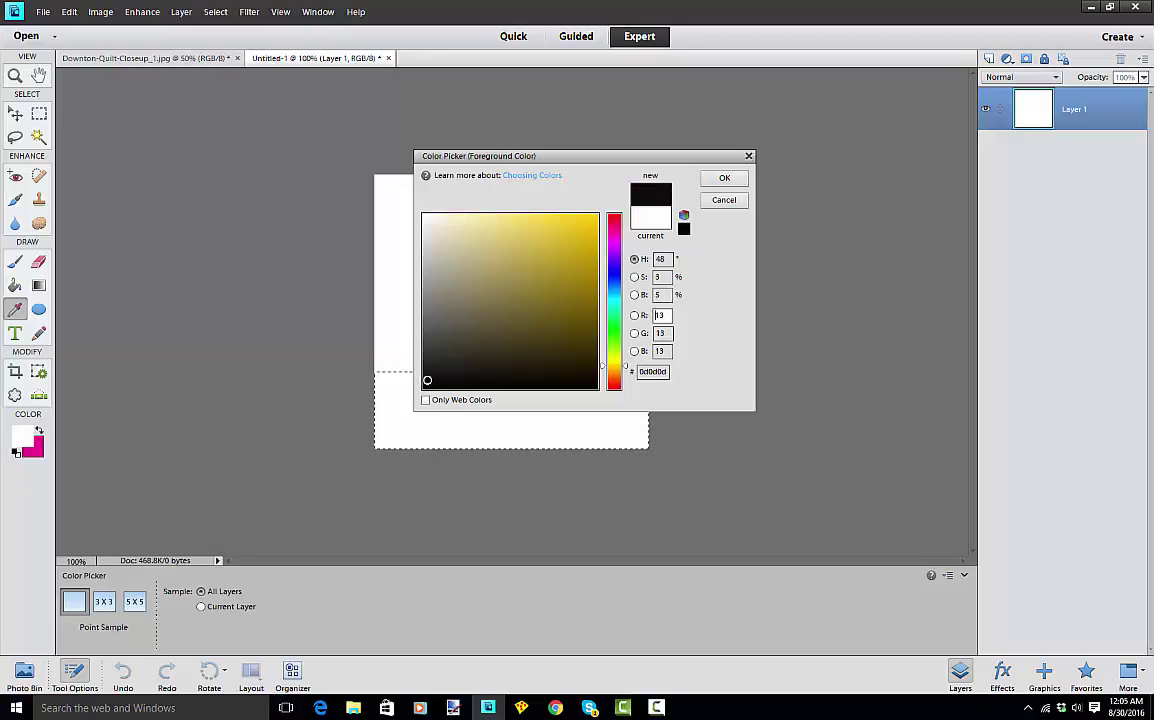
{"action": "left_click", "coordinate": [724, 179]}
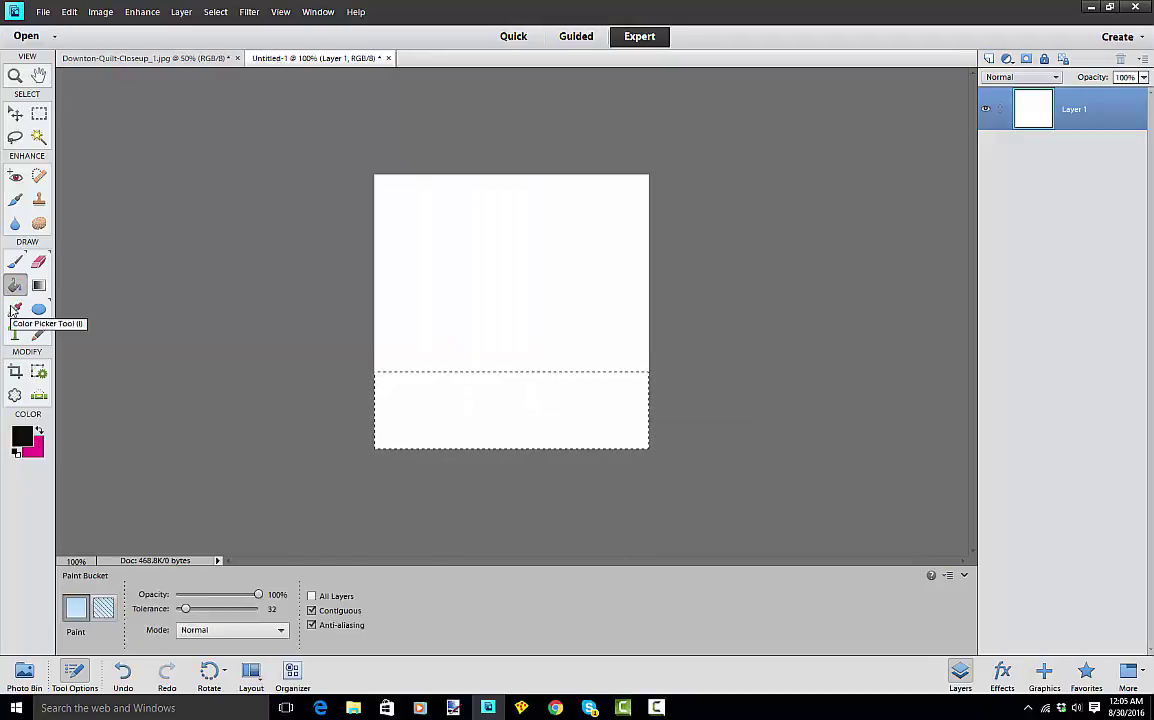
{"action": "left_click", "coordinate": [464, 389]}
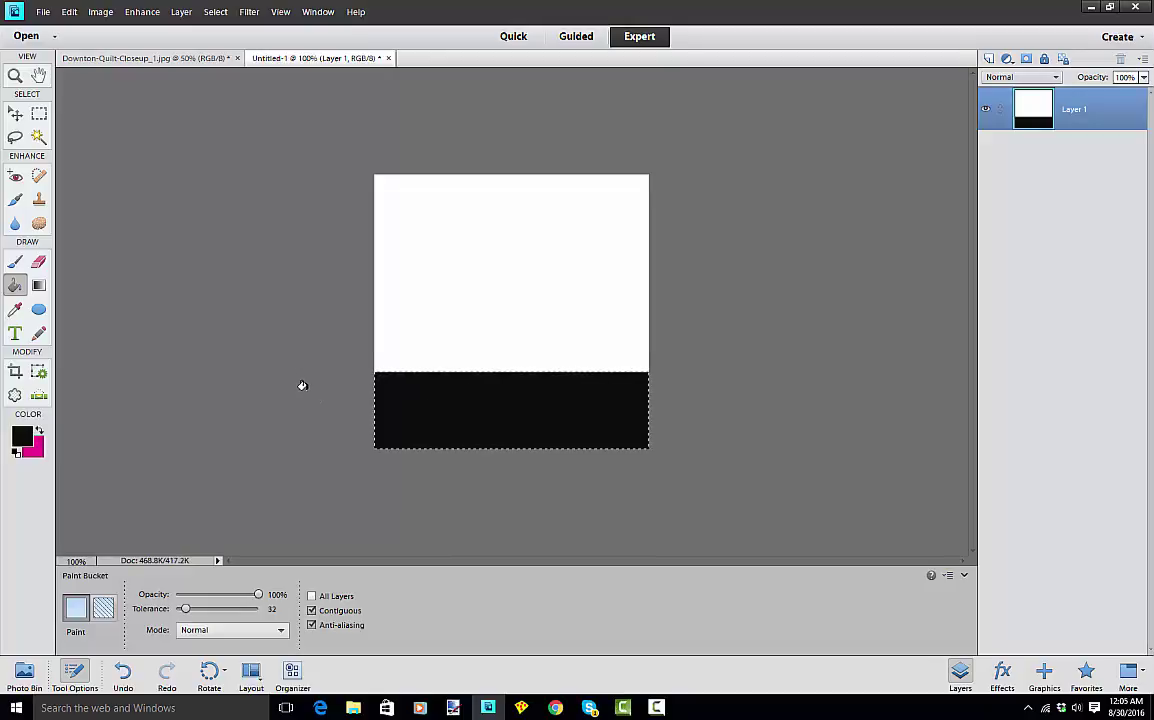
{"action": "key", "text": "ctrl+d"}
Step: Save the file as template.psd in Photoshop format in the A Quilts and More folder inside Allysons Place on the Desktop
{"action": "left_click", "coordinate": [43, 13]}
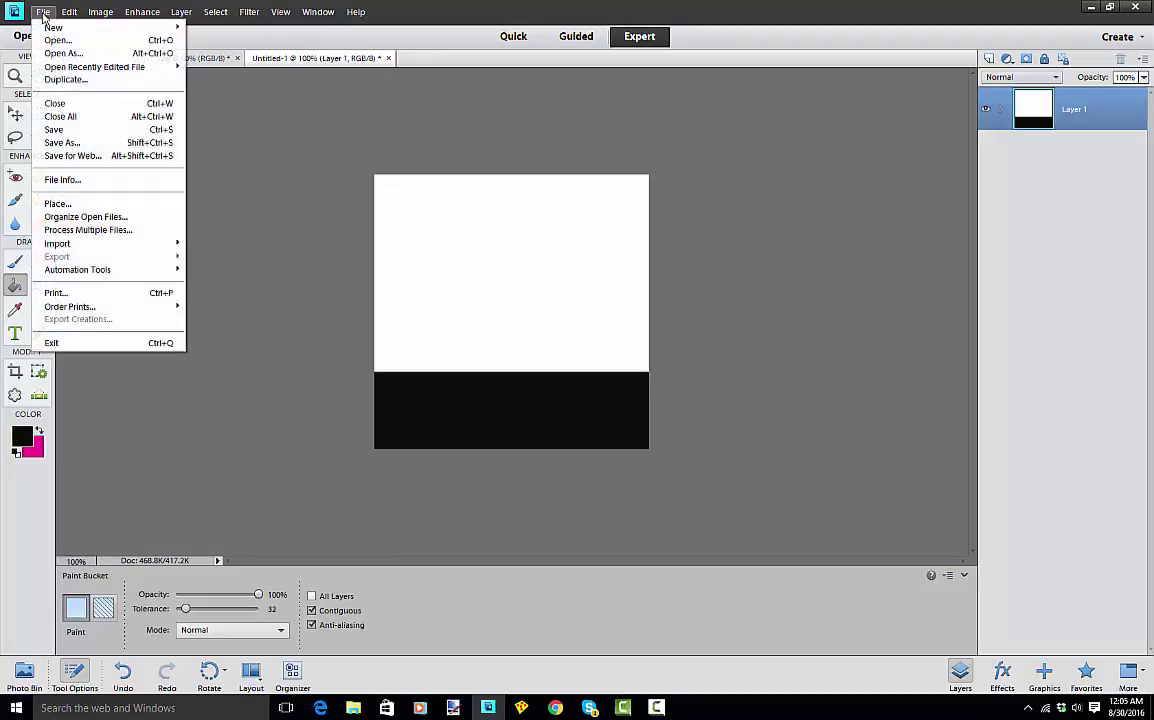
{"action": "left_click", "coordinate": [60, 145]}
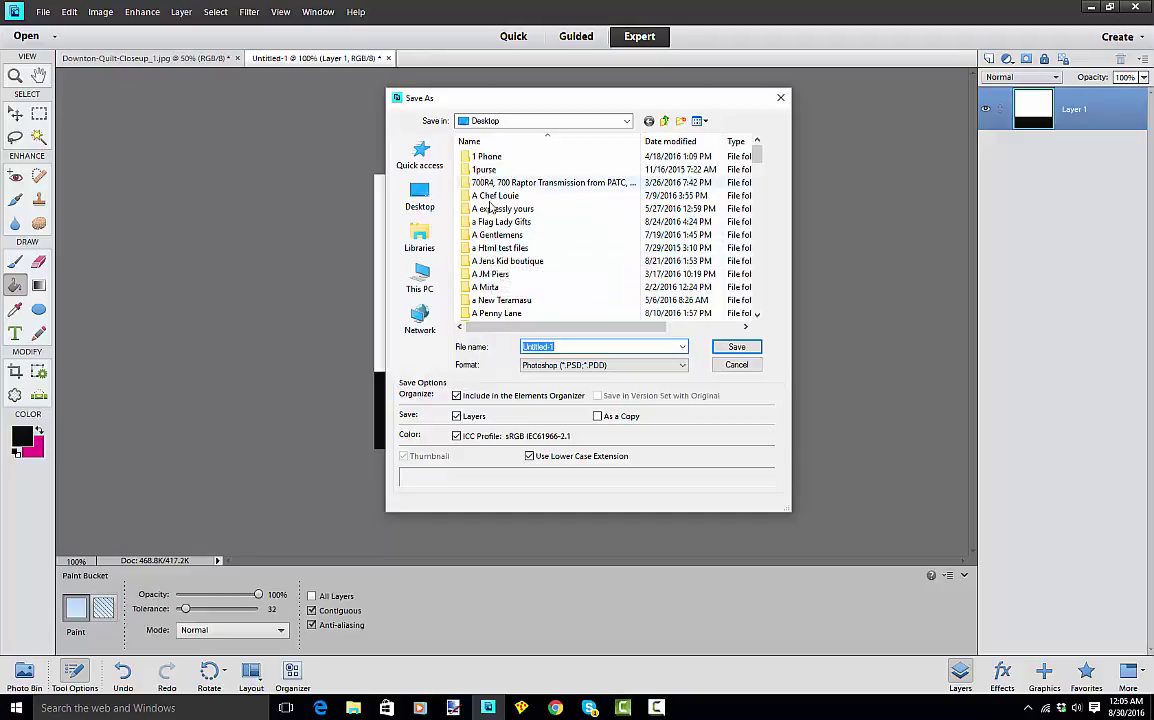
{"action": "scroll", "coordinate": [490, 195], "scroll_direction": "down", "scroll_amount": 3}
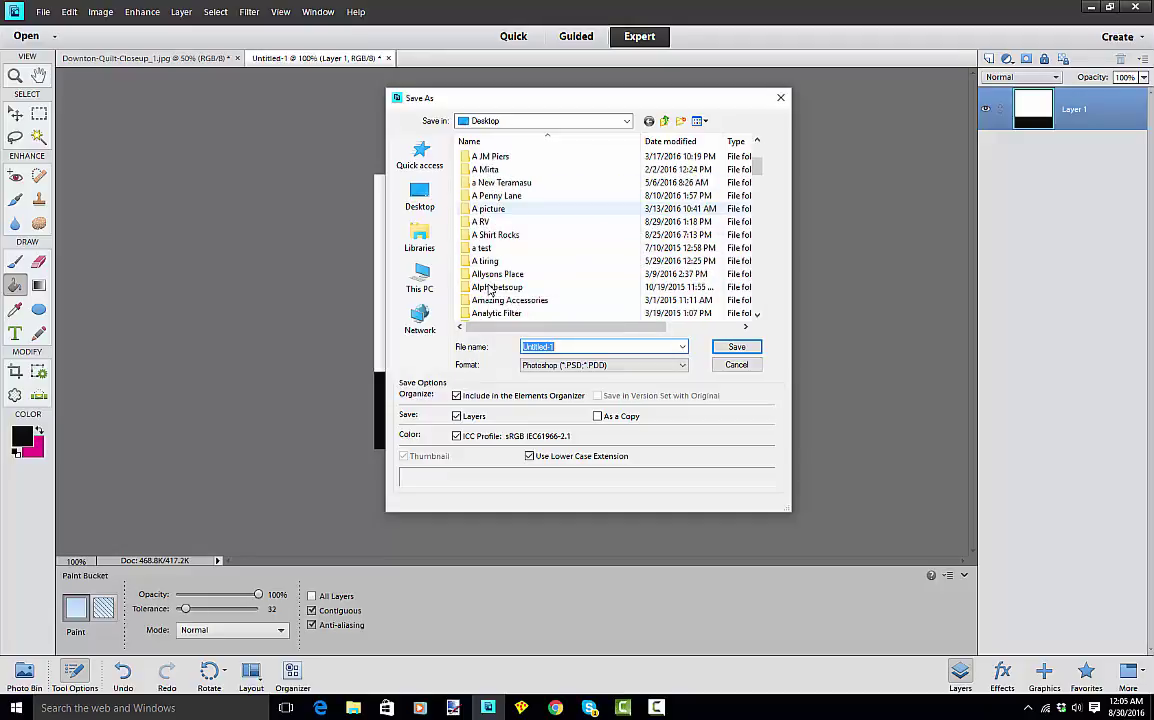
{"action": "scroll", "coordinate": [490, 288], "scroll_direction": "down", "scroll_amount": 2}
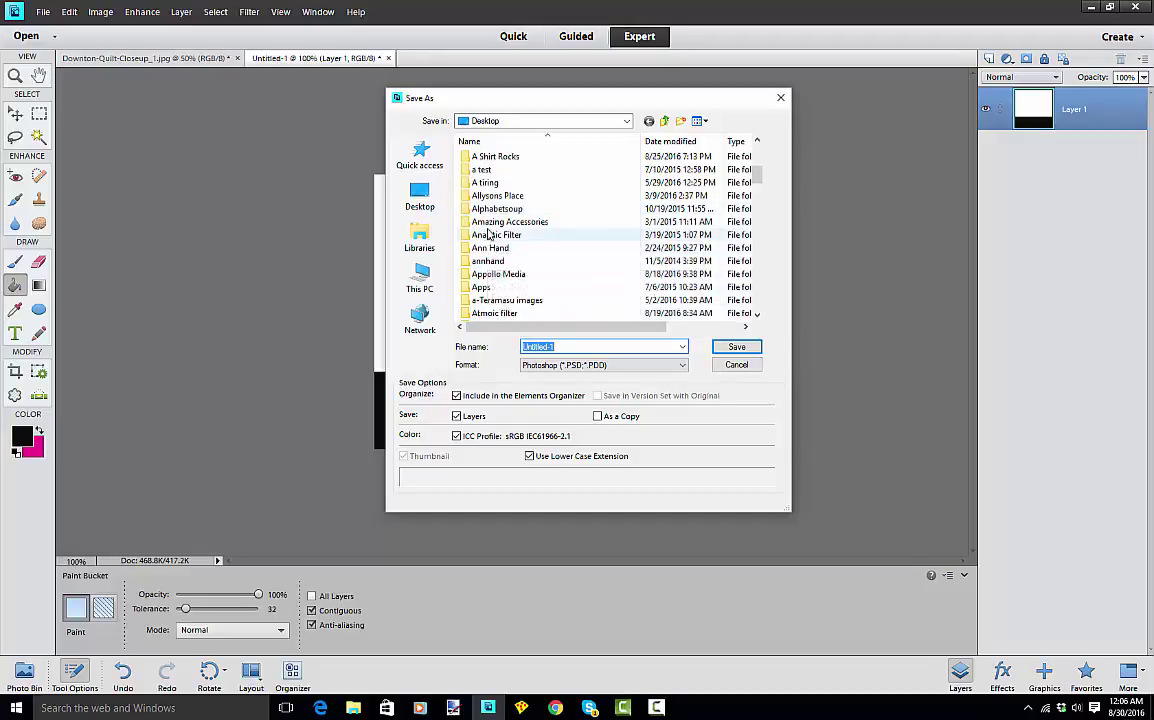
{"action": "double_click", "coordinate": [497, 196]}
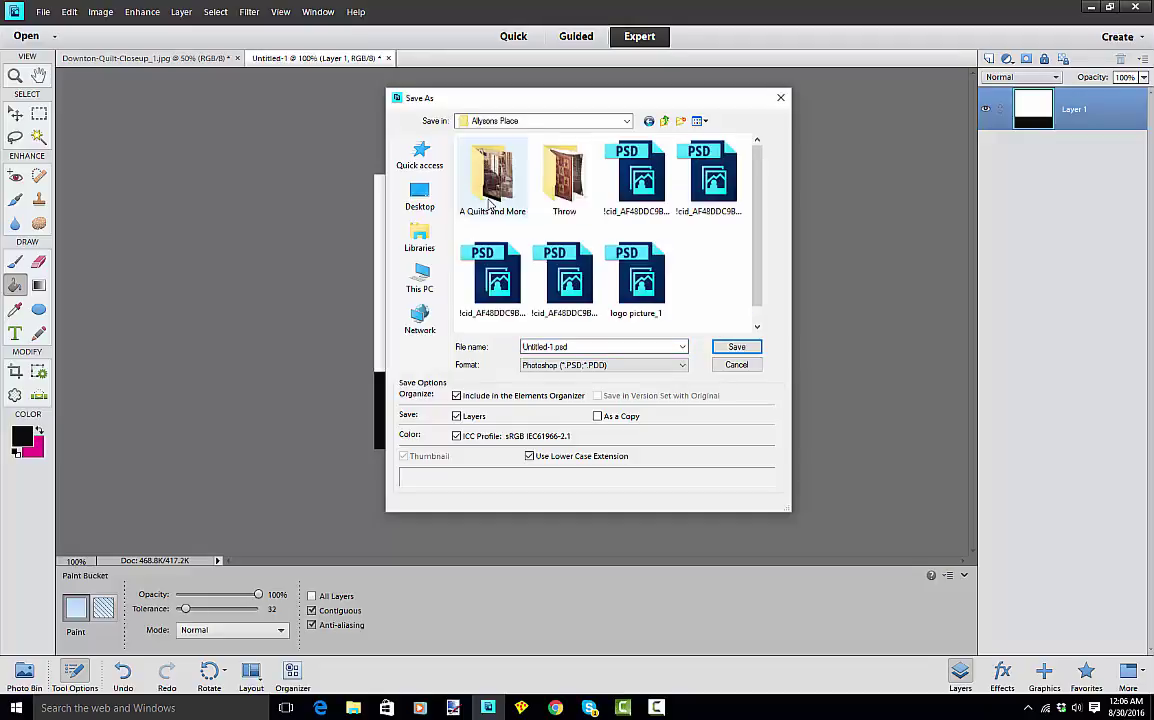
{"action": "double_click", "coordinate": [490, 198]}
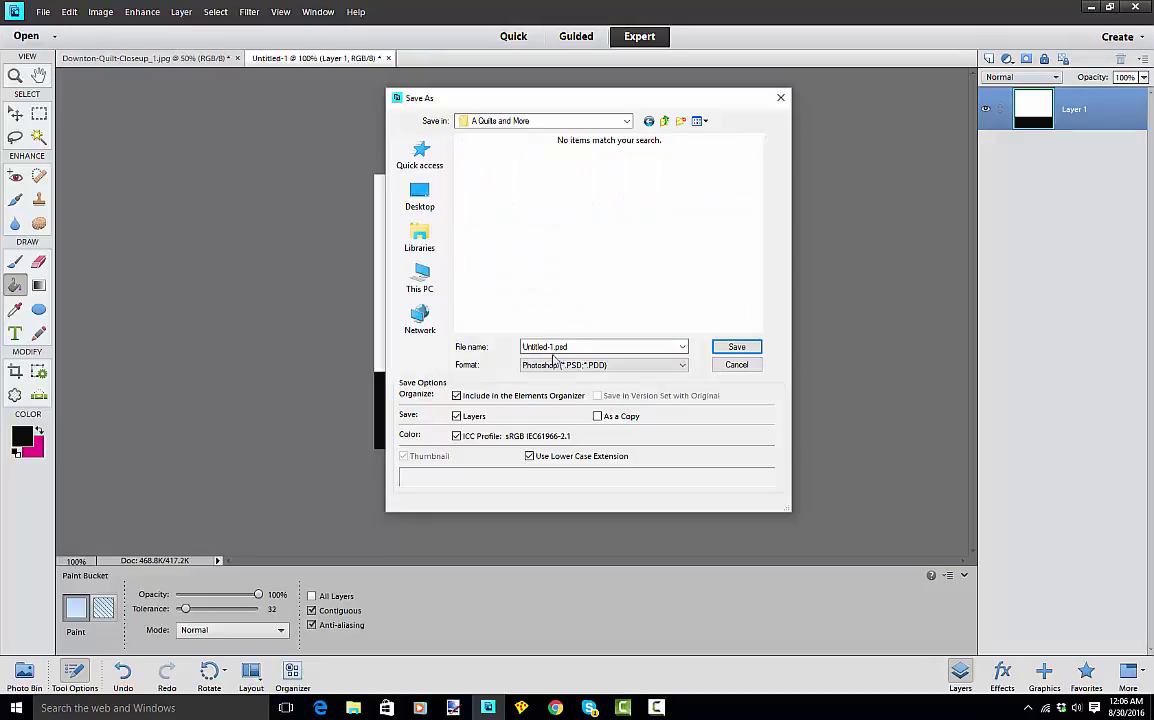
{"action": "left_click_drag", "start_coordinate": [551, 347], "coordinate": [457, 340]}
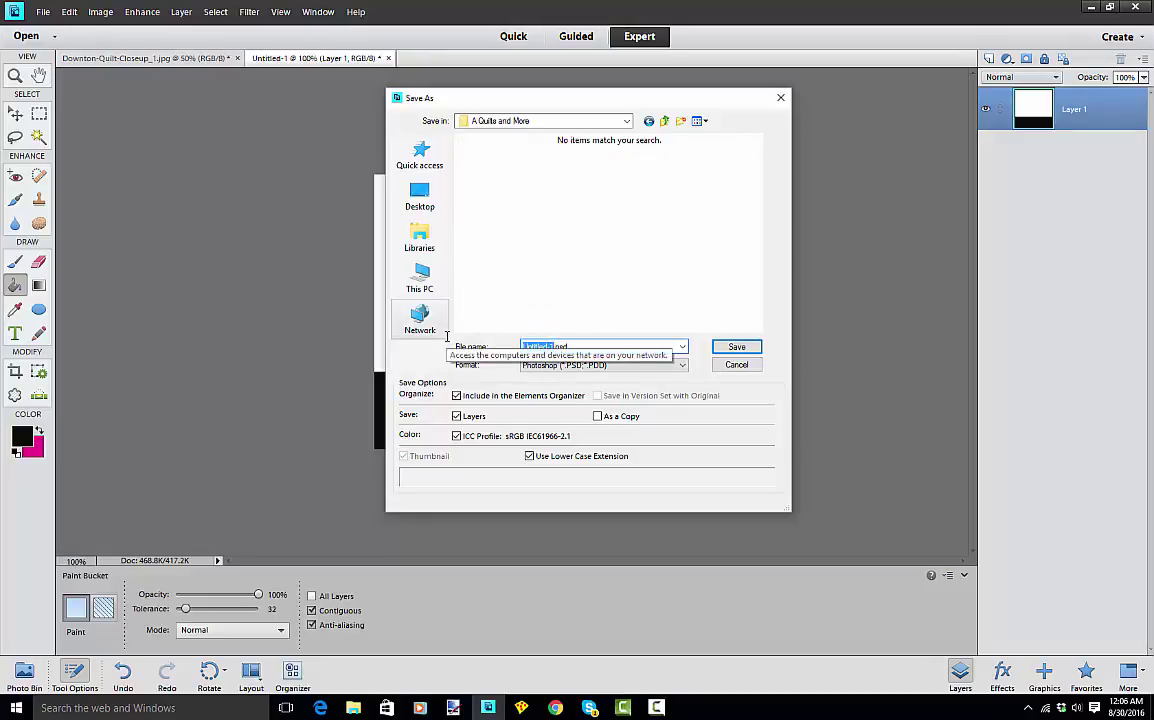
{"action": "key", "text": "BackSpace"}
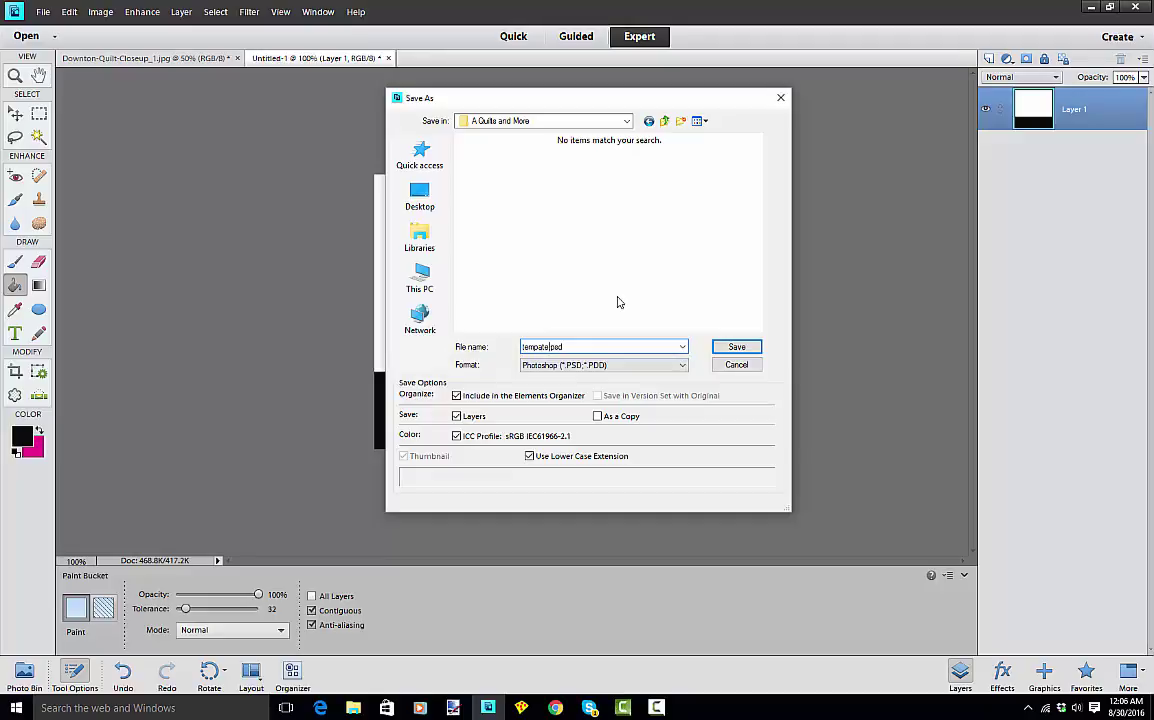
{"action": "type", "text": "l"}
{"action": "left_click", "coordinate": [745, 349]}
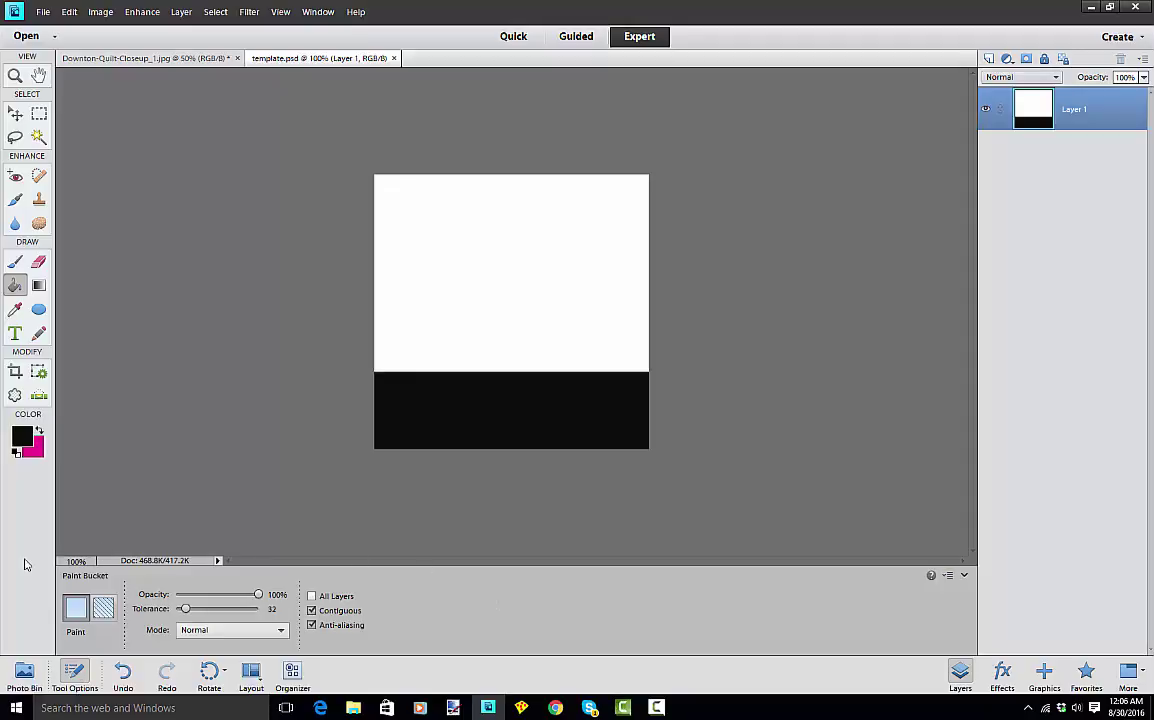
Step: Place the open Downton-Quilt-Closeup_1.jpg photo into template.psd as a new layer
{"action": "left_click", "coordinate": [181, 59]}
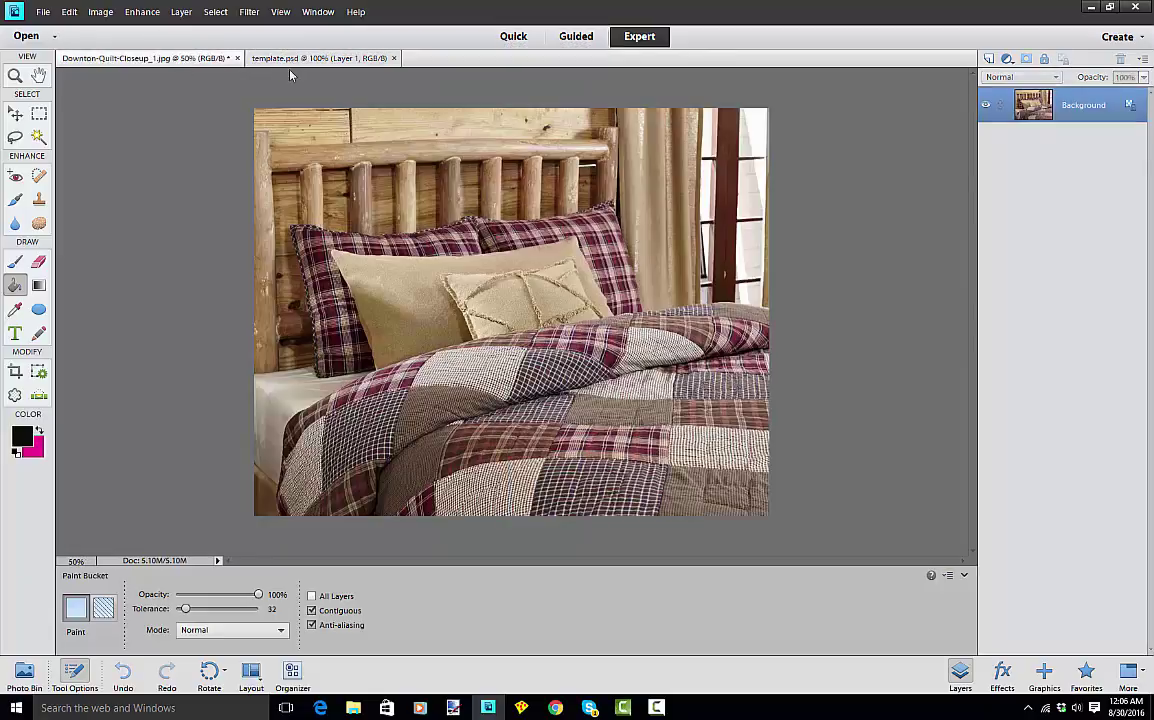
{"action": "left_click", "coordinate": [289, 59]}
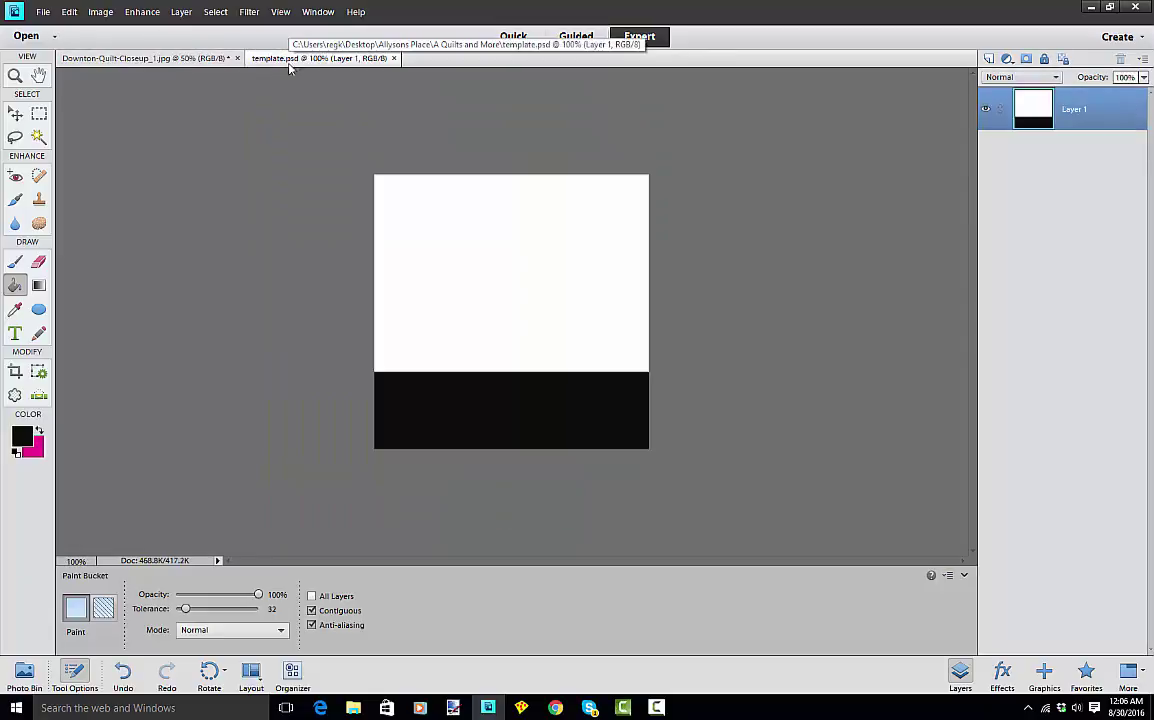
{"action": "left_click", "coordinate": [24, 672]}
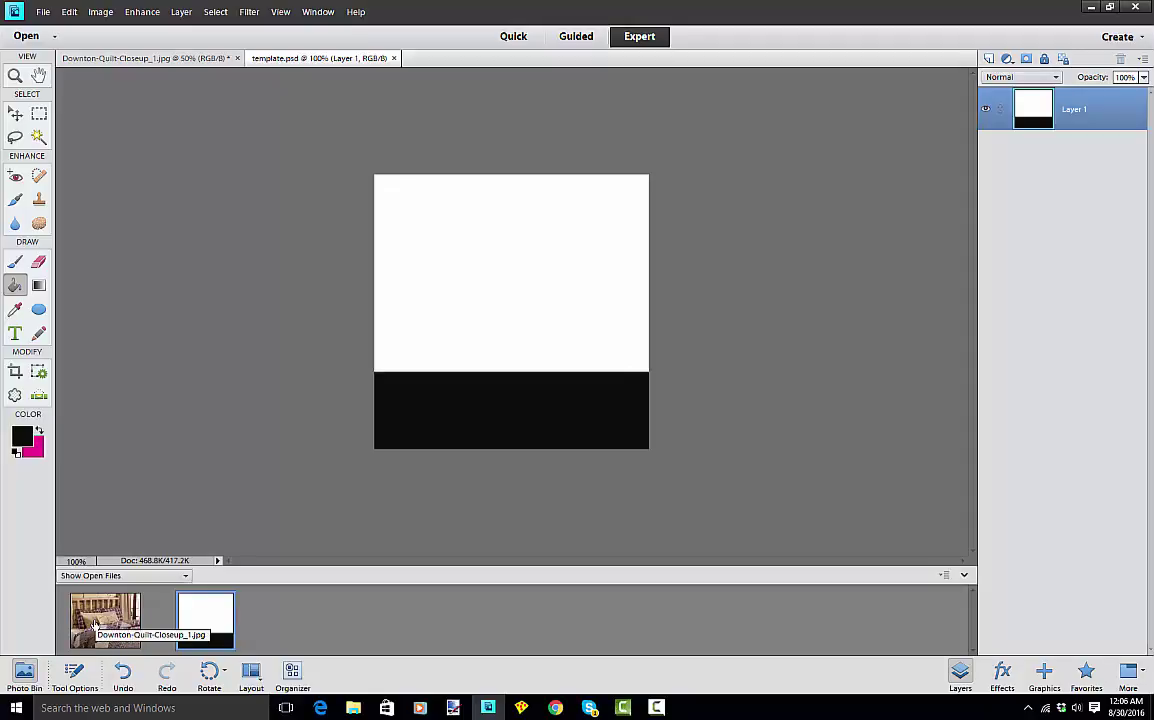
{"action": "left_click_drag", "start_coordinate": [95, 625], "coordinate": [466, 247]}
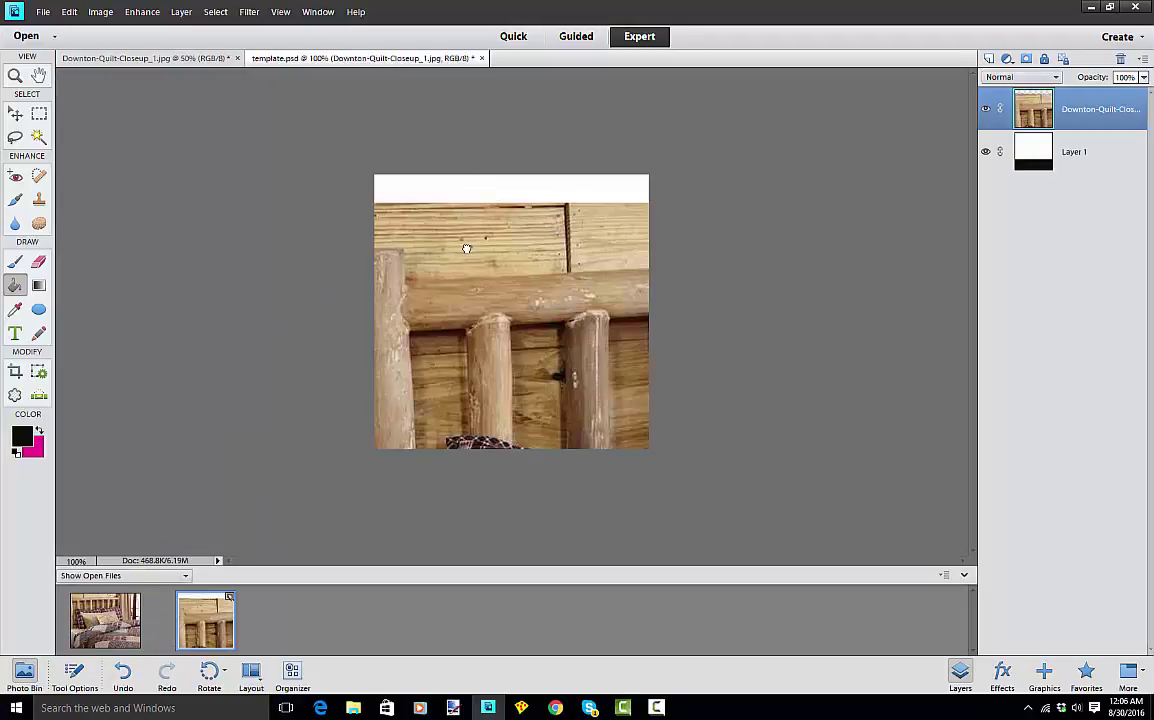
Step: Scale the quilt photo proportionally to about 26.85% and fit it across the full canvas width, directly above the black banner
{"action": "left_click", "coordinate": [15, 114]}
{"action": "left_click_drag", "start_coordinate": [376, 202], "coordinate": [639, 456]}
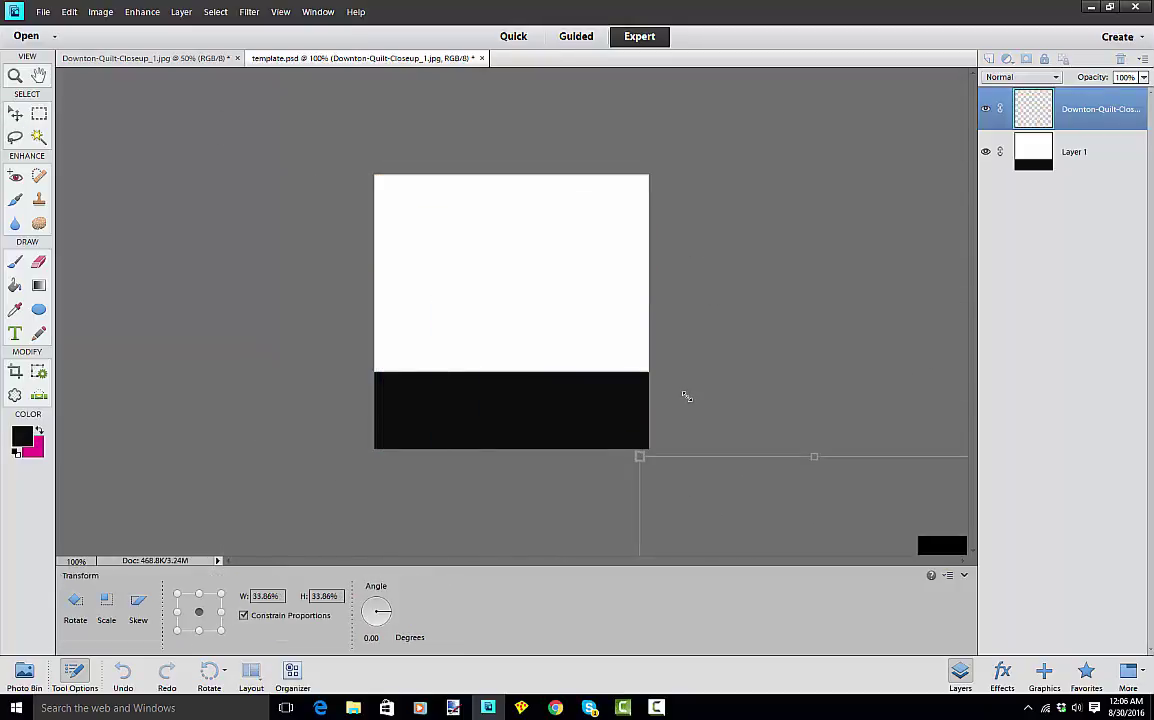
{"action": "left_click_drag", "start_coordinate": [768, 543], "coordinate": [290, 184]}
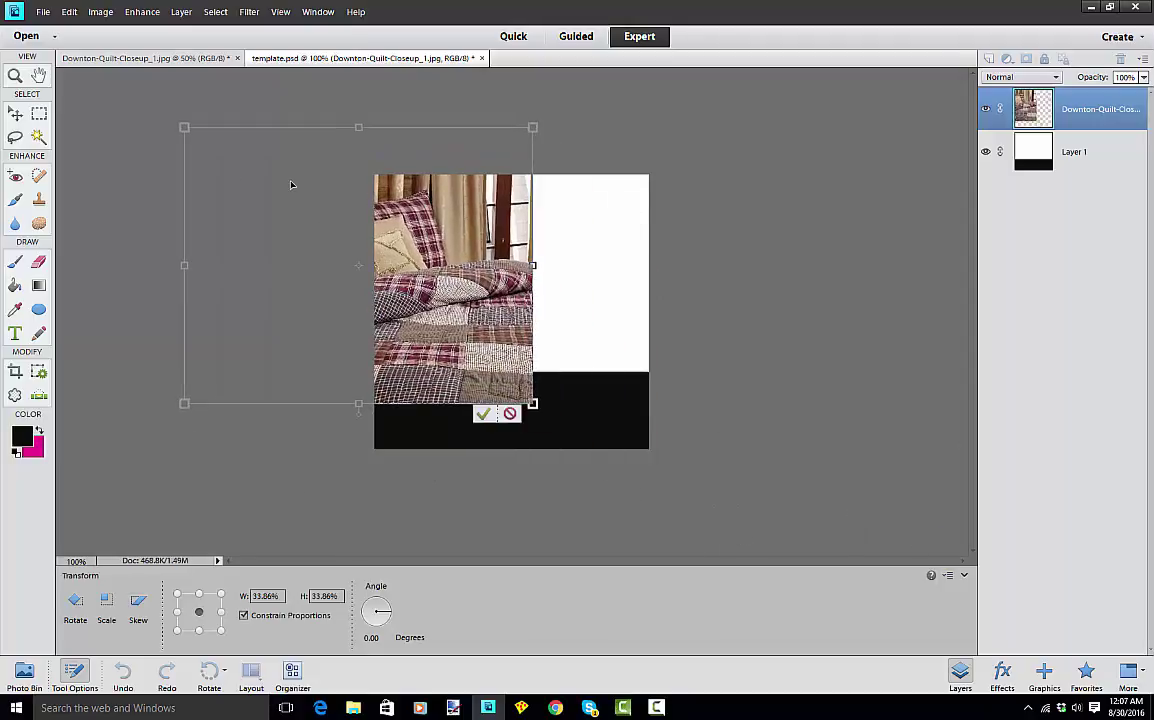
{"action": "left_click_drag", "start_coordinate": [184, 128], "coordinate": [295, 213]}
{"action": "left_click_drag", "start_coordinate": [330, 262], "coordinate": [478, 258]}
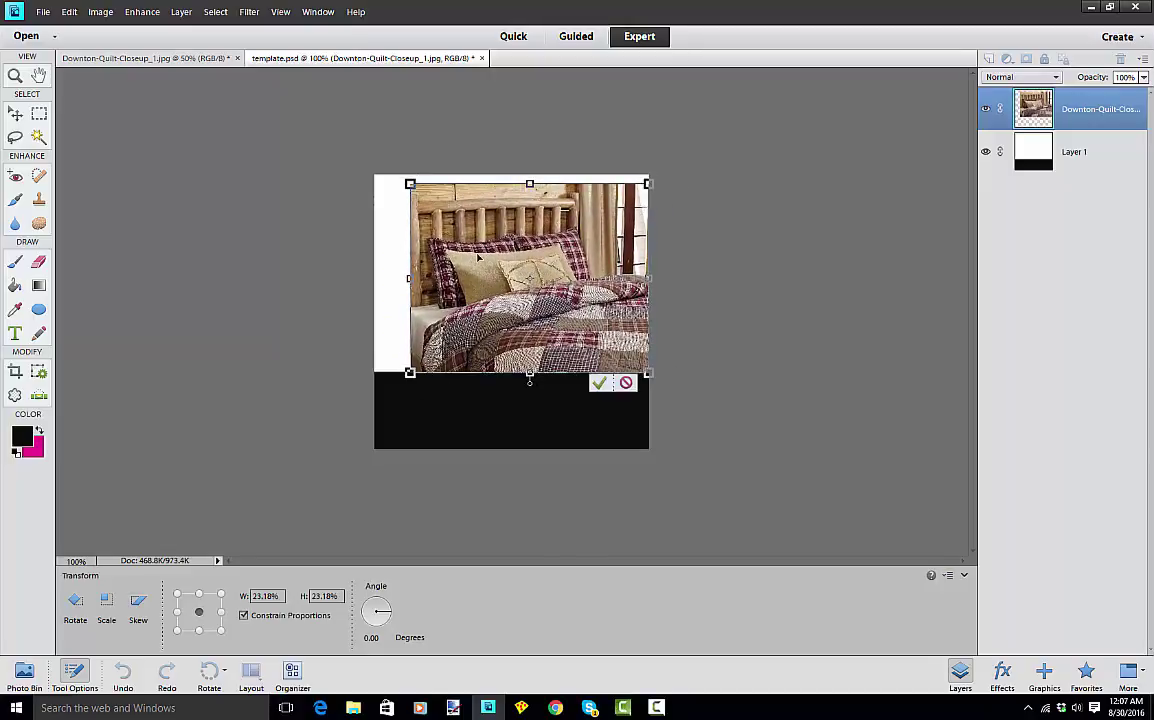
{"action": "left_click_drag", "start_coordinate": [410, 184], "coordinate": [366, 167]}
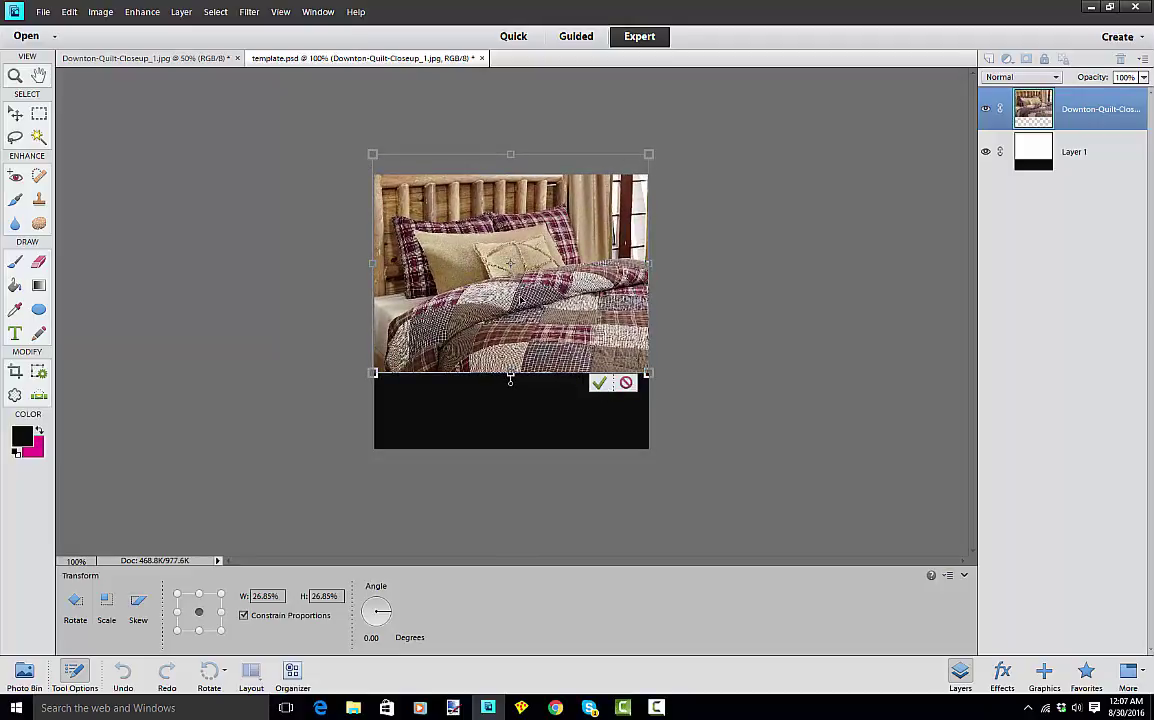
{"action": "left_click", "coordinate": [599, 383]}
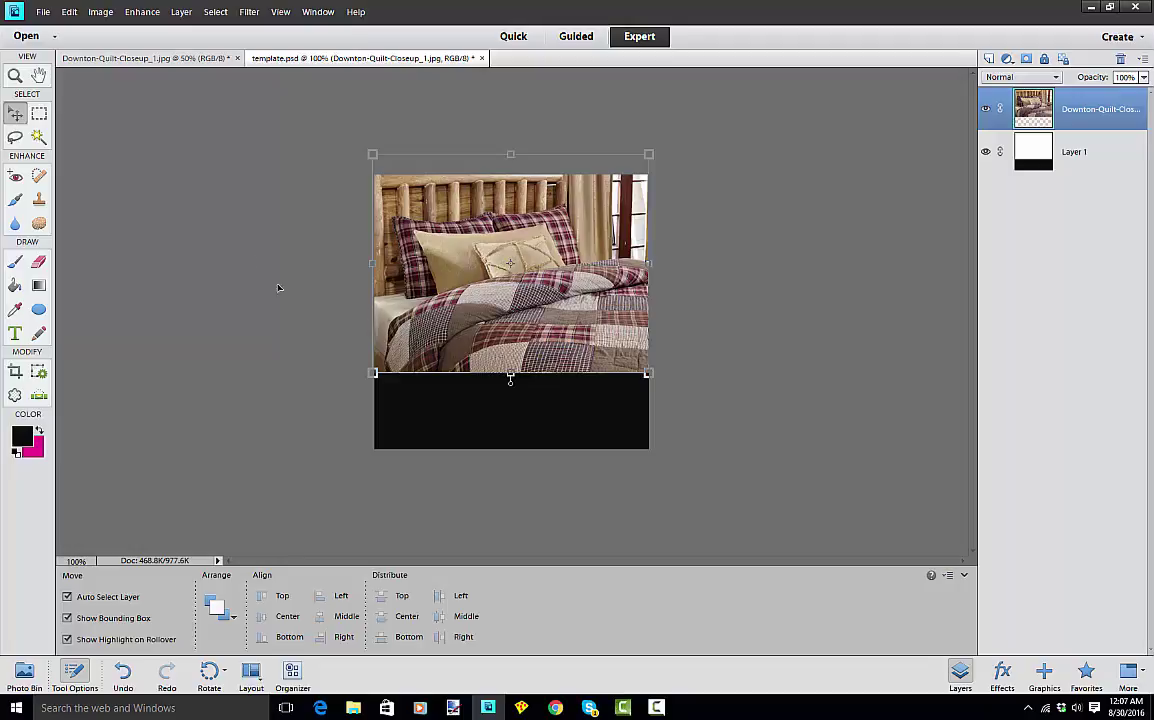
{"action": "left_click", "coordinate": [173, 212]}
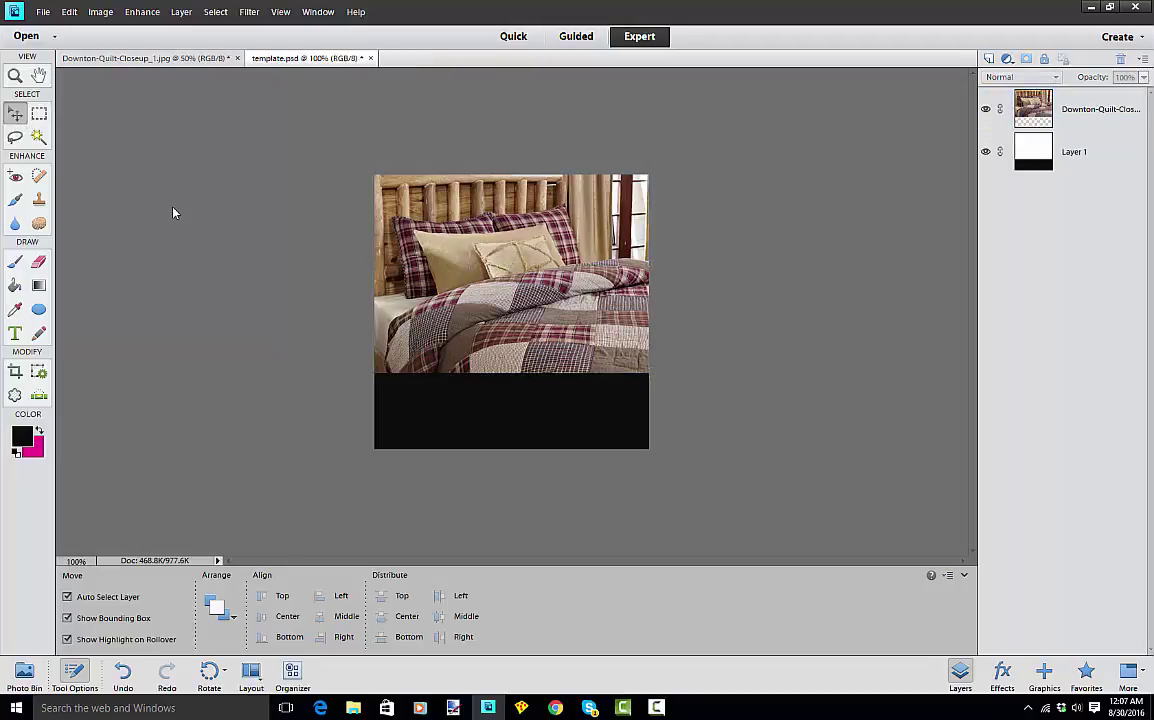
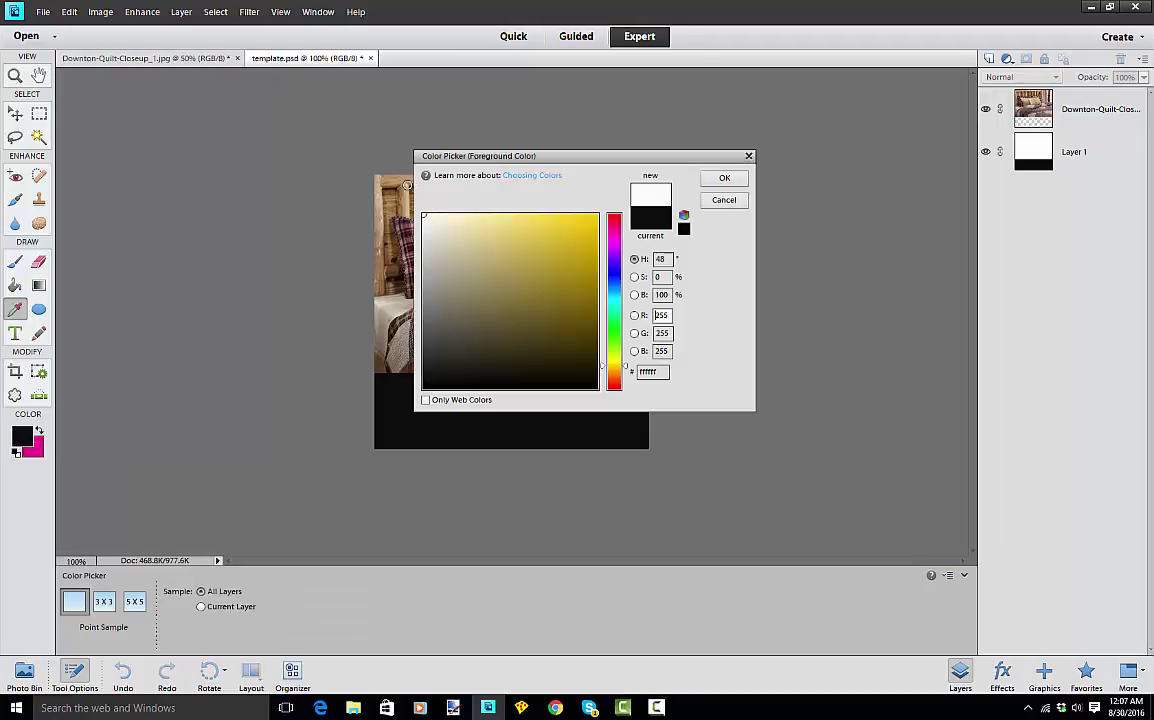
Step: Set the foreground color to white ffffff and add a horizontal text box across the black banner reading "Great"
{"action": "left_click", "coordinate": [714, 181]}
{"action": "key", "text": "t"}
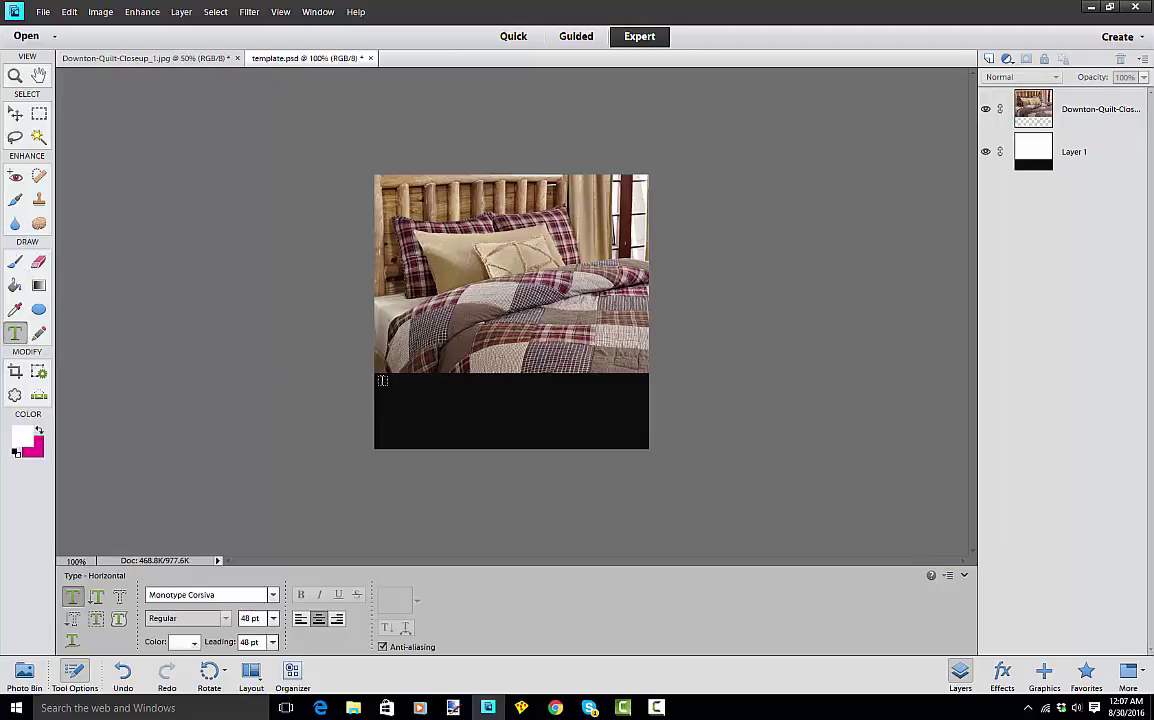
{"action": "left_click_drag", "start_coordinate": [382, 381], "coordinate": [638, 436]}
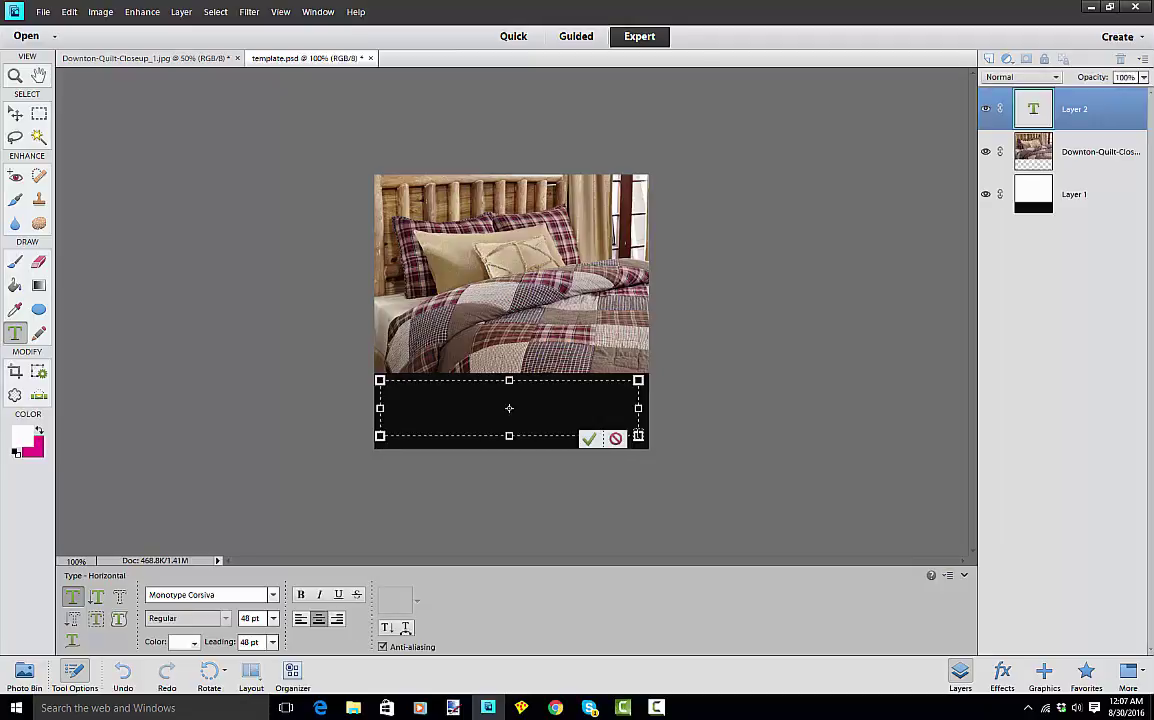
{"action": "type", "text": "Gr"}
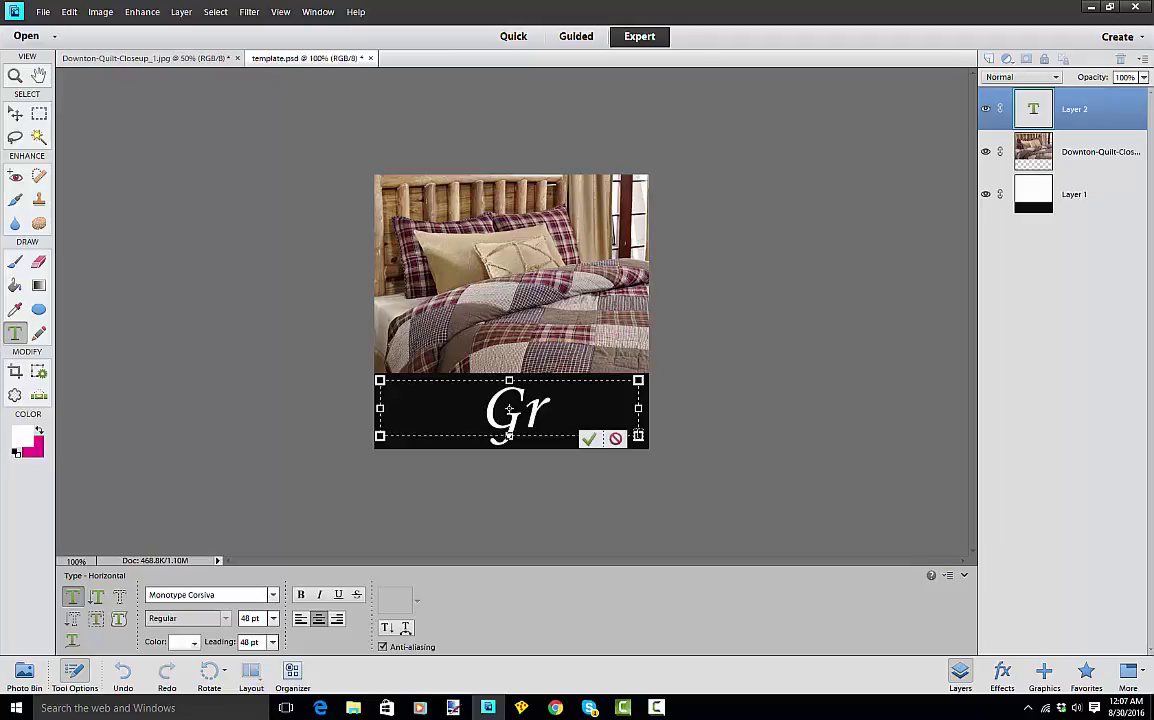
{"action": "type", "text": "eat"}
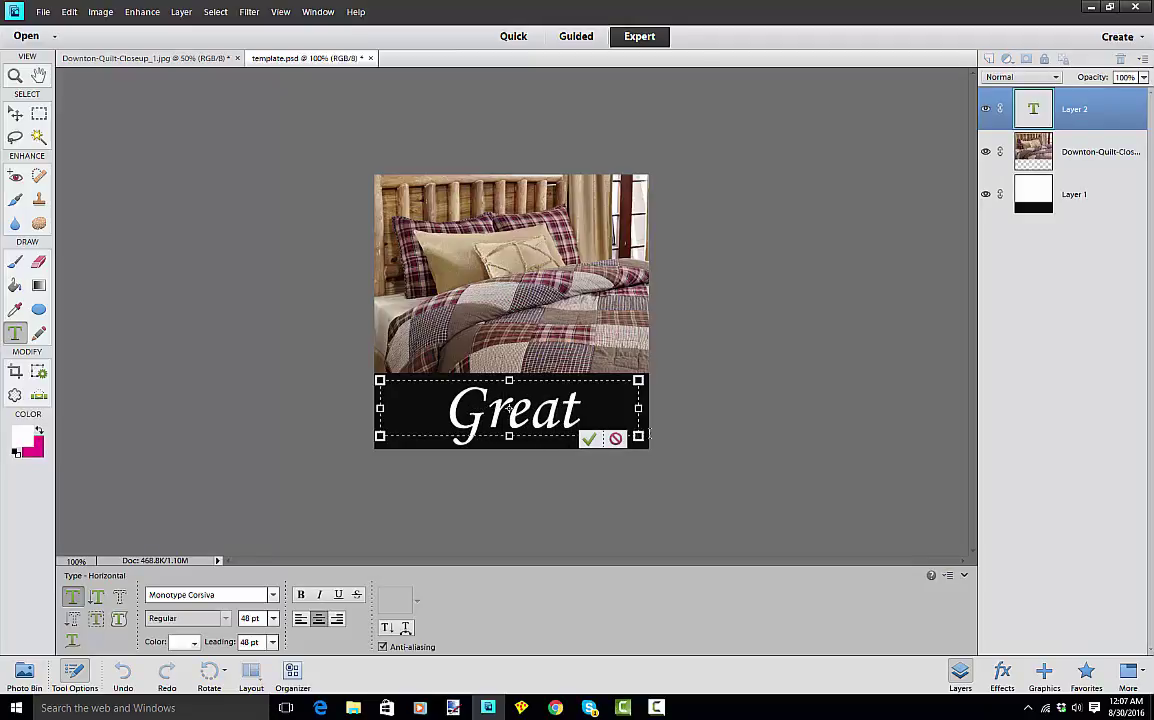
Step: Set the font size of the word "Great" in the banner to 24 pt
{"action": "key", "text": "shift+Left"}
{"action": "key", "text": "shift+Left"}
{"action": "key", "text": "shift+Left"}
{"action": "key", "text": "shift+Left"}
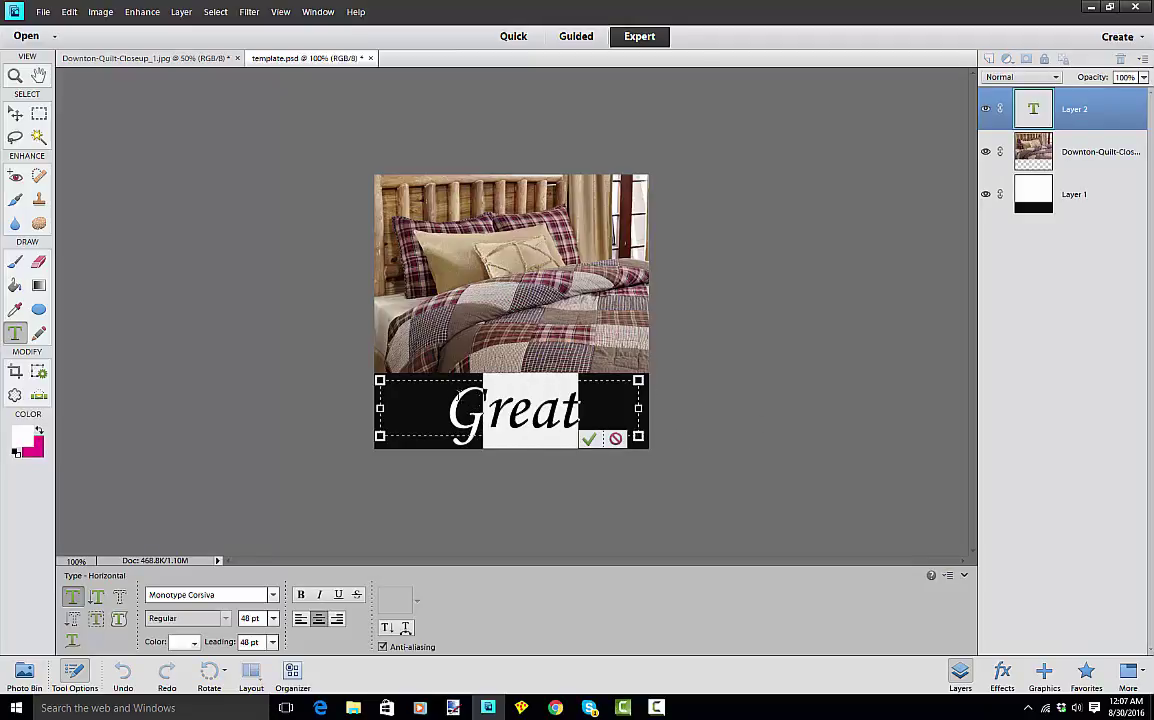
{"action": "key", "text": "shift+Left"}
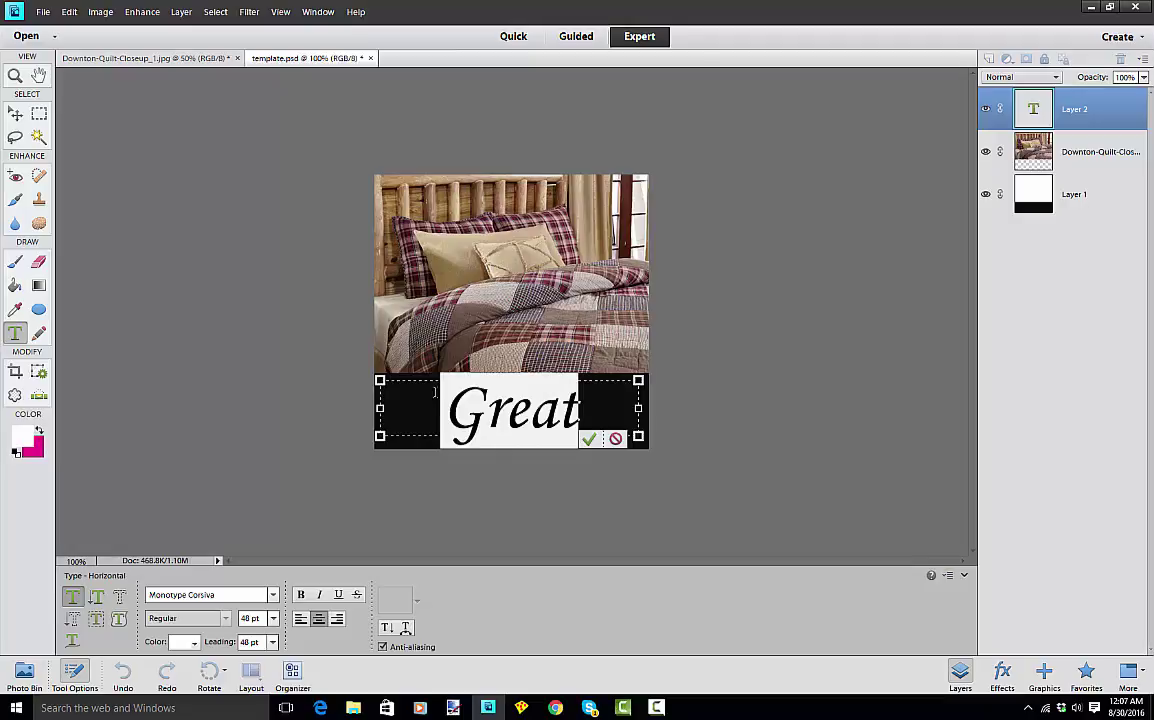
{"action": "left_click", "coordinate": [273, 618]}
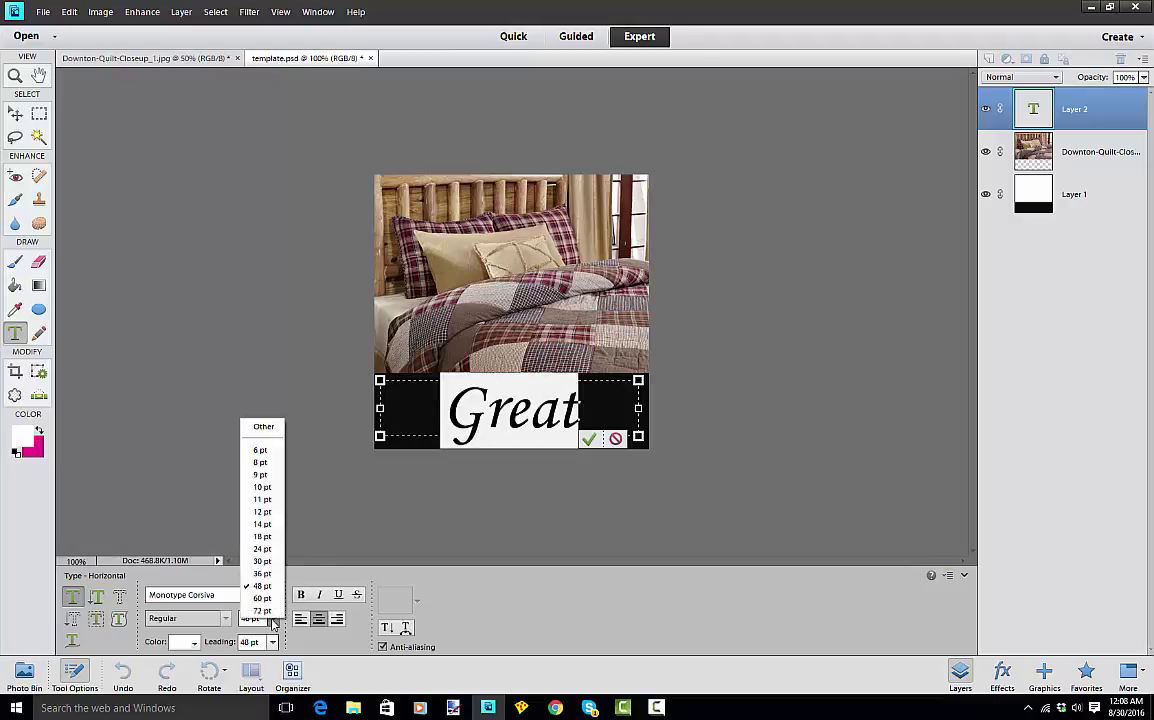
{"action": "left_click", "coordinate": [262, 549]}
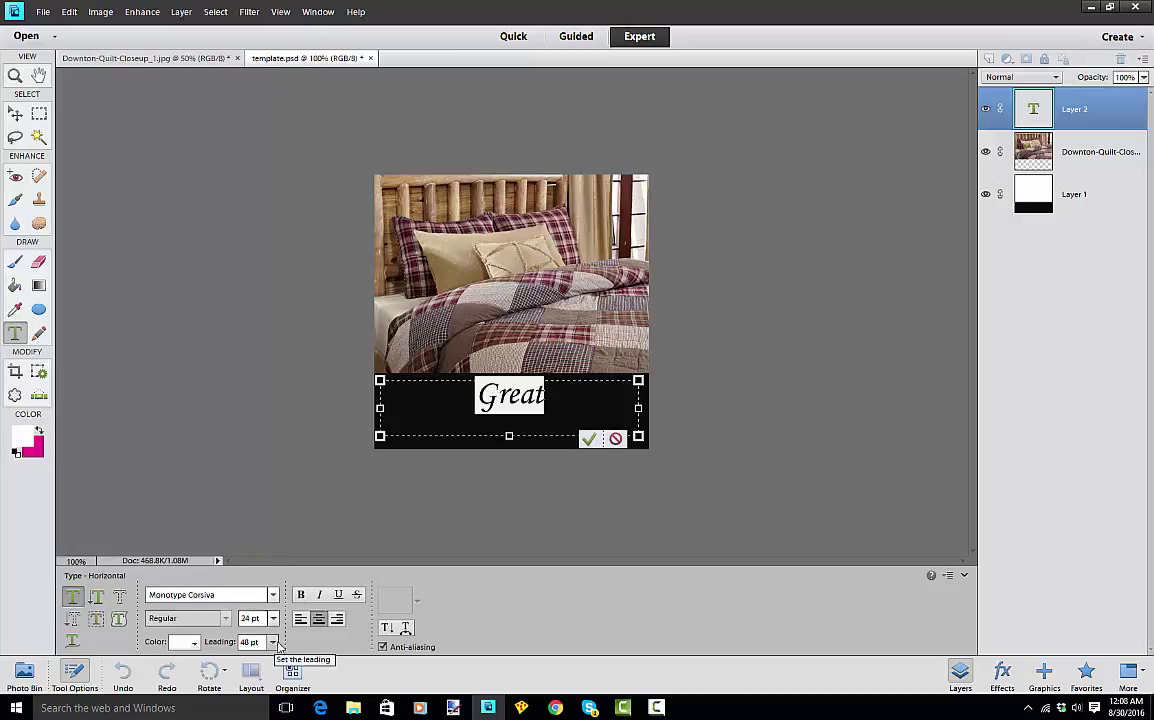
{"action": "left_click", "coordinate": [577, 401]}
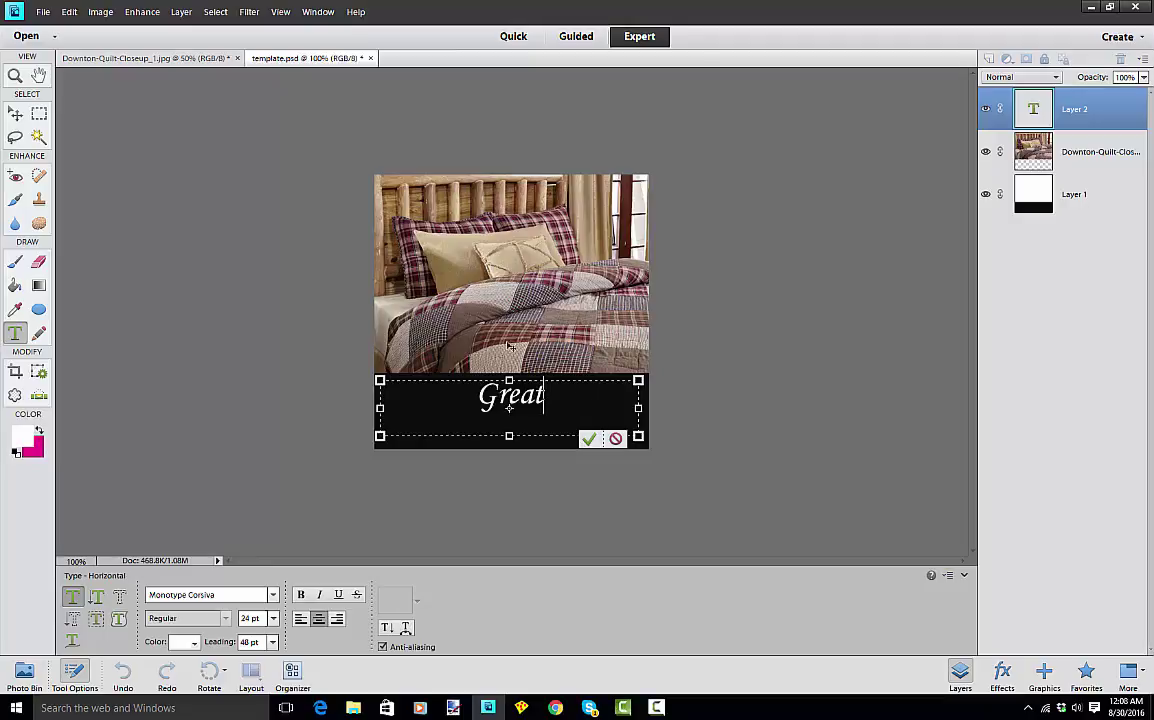
Step: Set the leading of the word "Great" to 24 pt and return to text entry after the word
{"action": "left_click", "coordinate": [272, 642]}
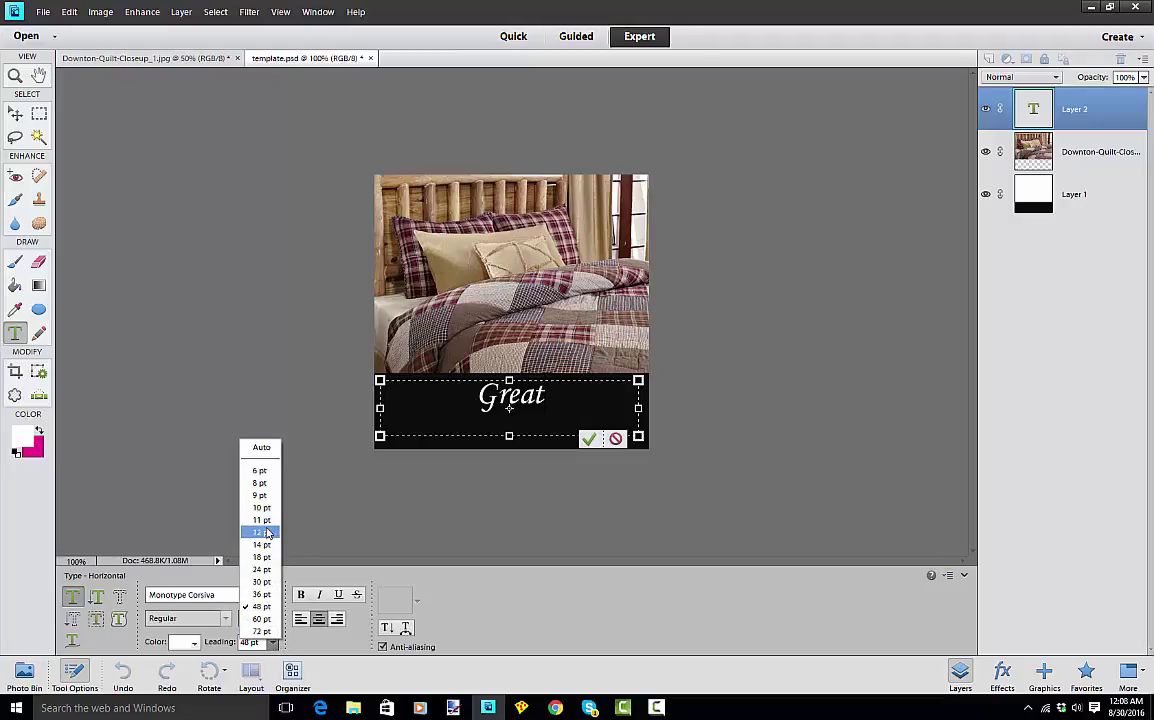
{"action": "left_click", "coordinate": [548, 393]}
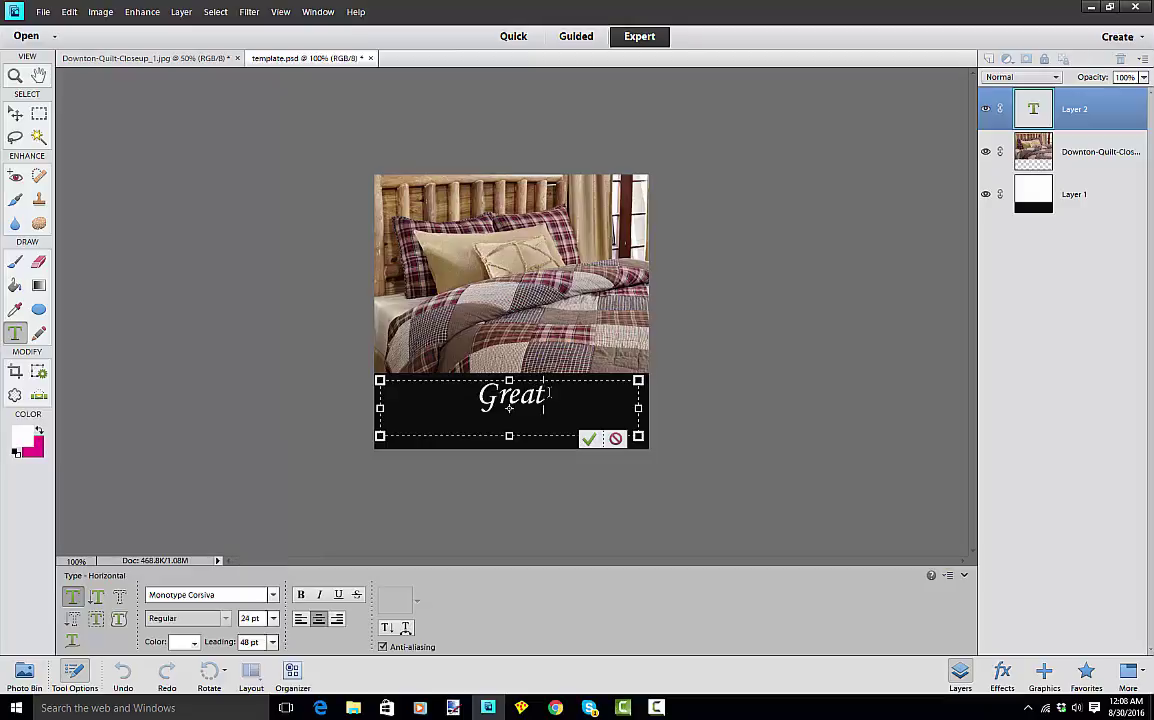
{"action": "double_click", "coordinate": [545, 393]}
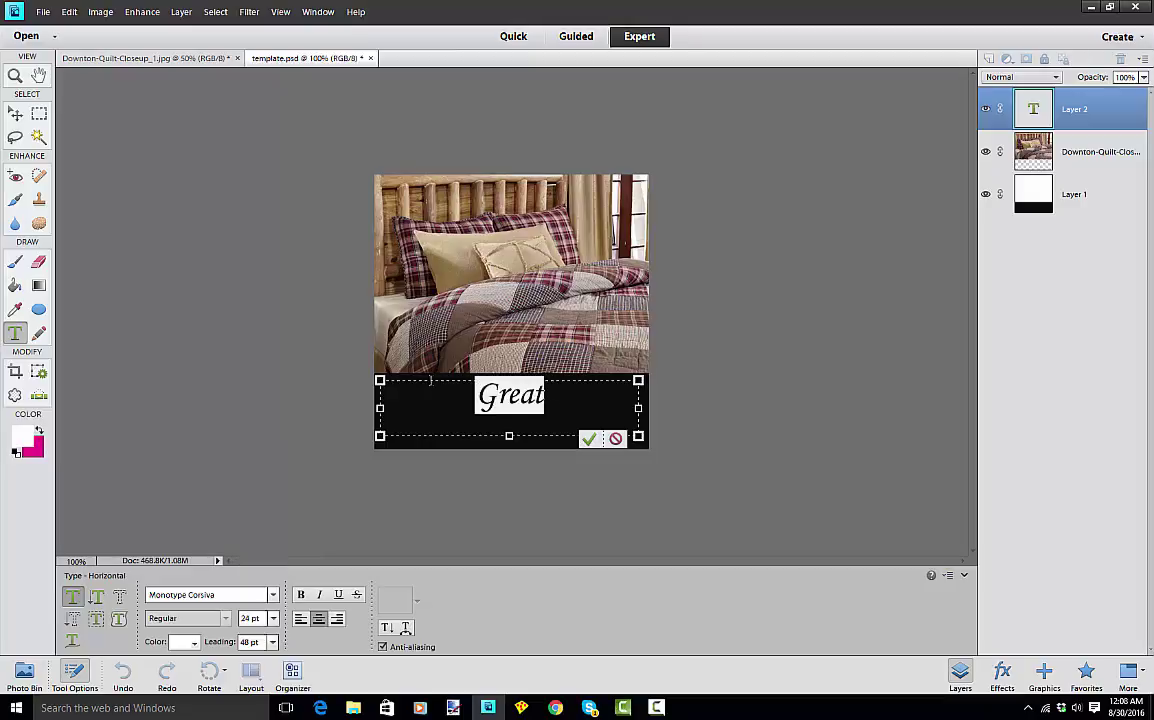
{"action": "left_click", "coordinate": [272, 642]}
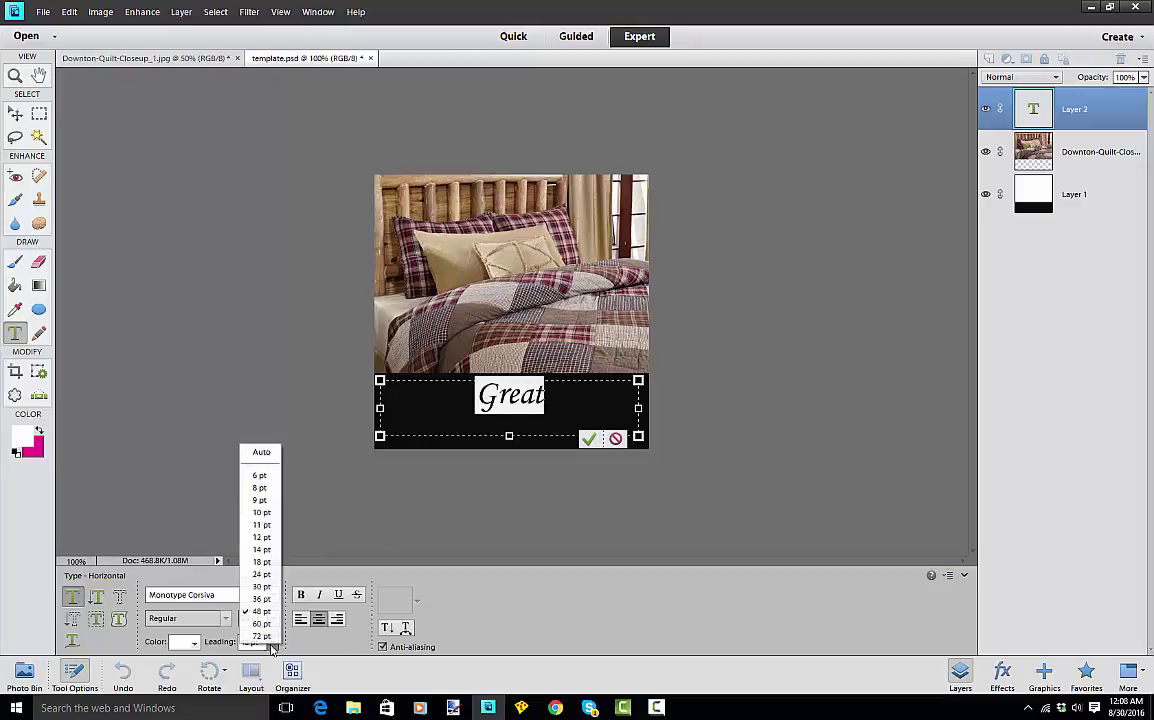
{"action": "left_click", "coordinate": [260, 574]}
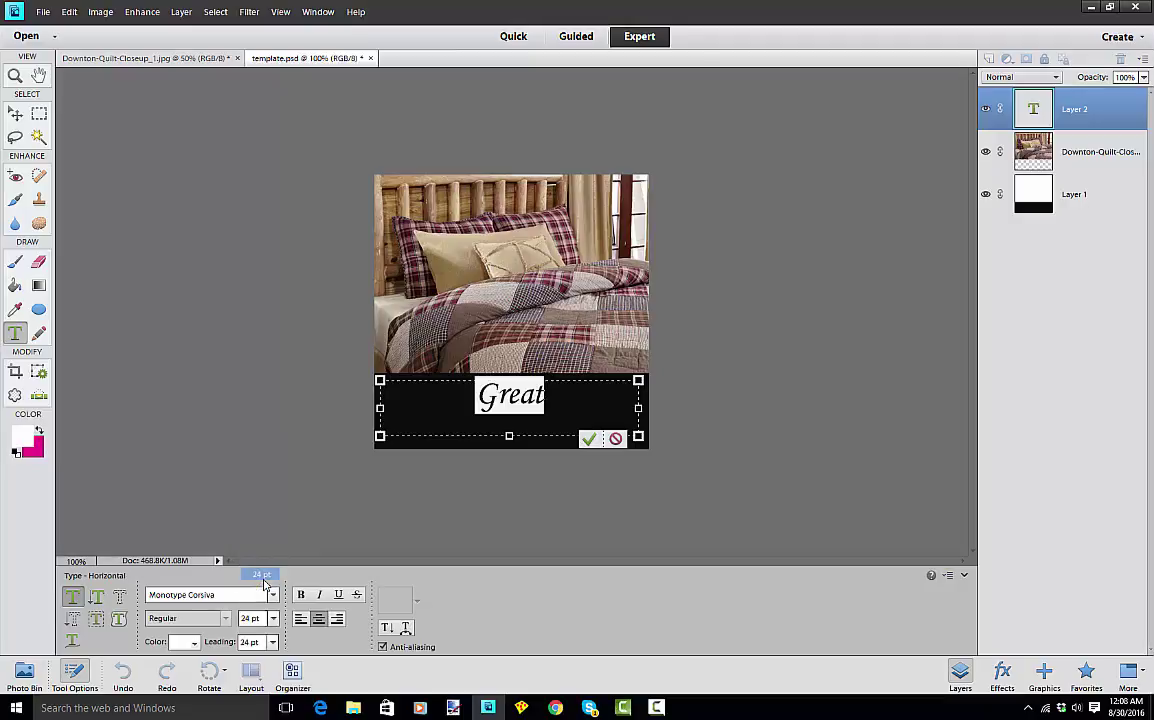
{"action": "left_click", "coordinate": [562, 401]}
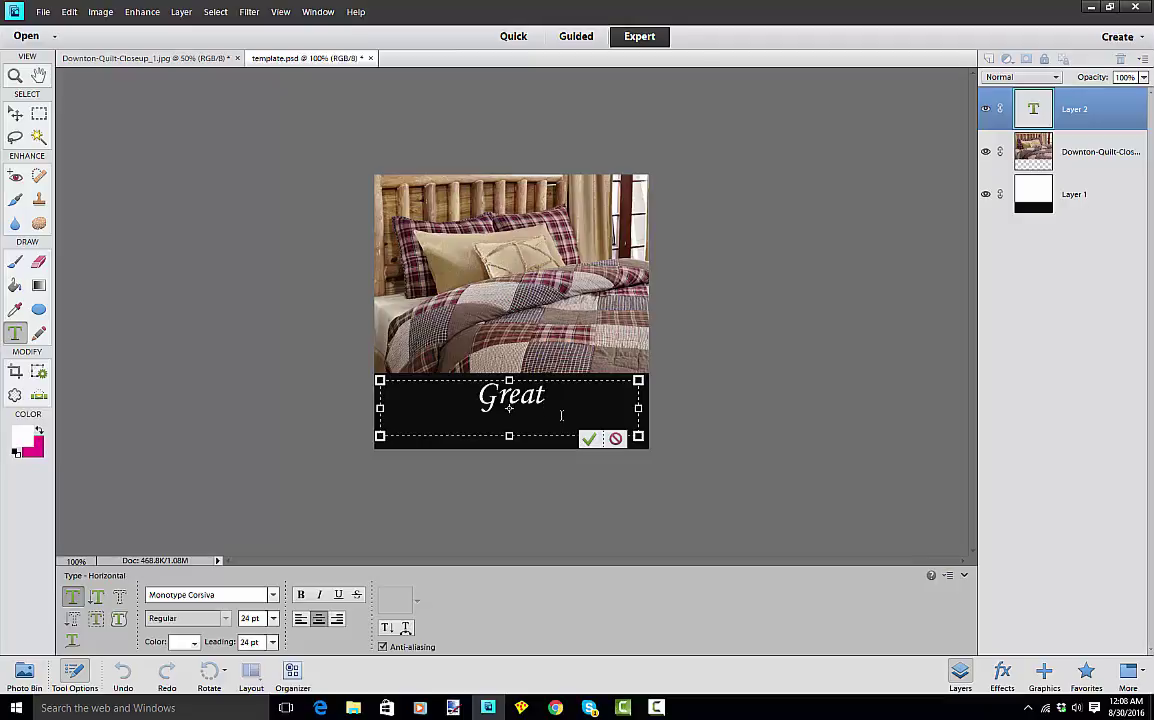
Step: Complete the banner title as "Great Quilts" with "Quilts" on a second line, and extend the text box below the banner to fit it
{"action": "type", "text": "Quilts"}
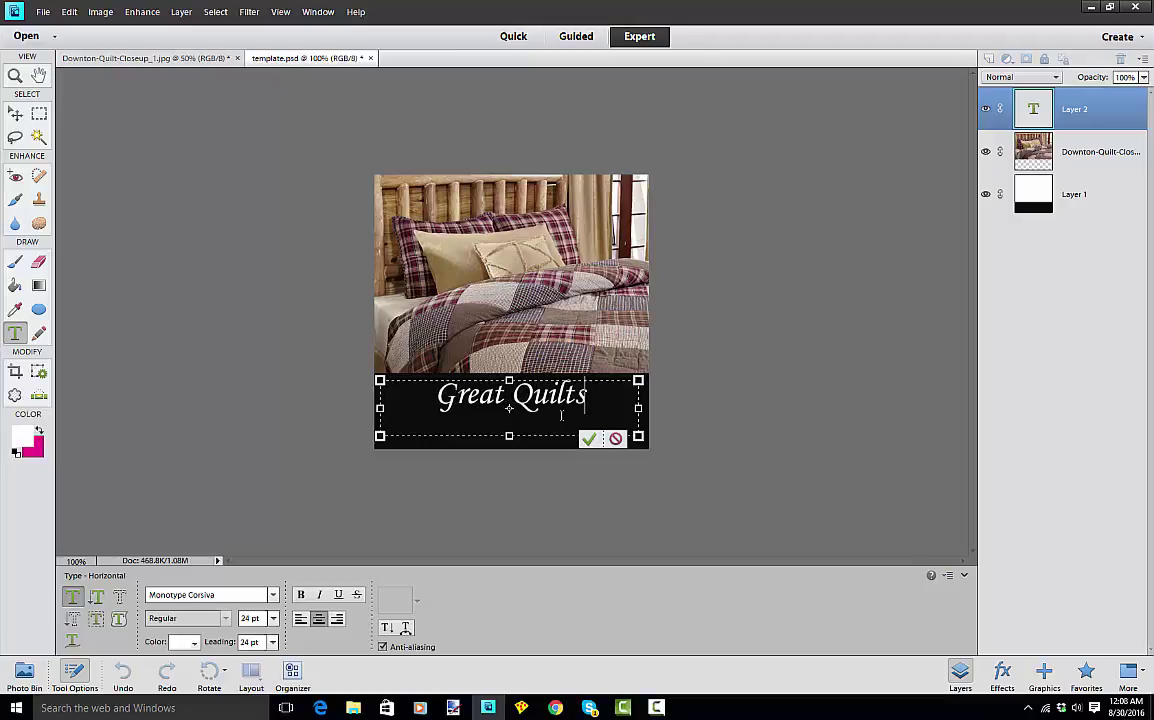
{"action": "left_click", "coordinate": [509, 396]}
{"action": "key", "text": "Delete"}
{"action": "key", "text": "Delete"}
{"action": "key", "text": "Delete"}
{"action": "key", "text": "Delete"}
{"action": "key", "text": "Delete"}
{"action": "key", "text": "Delete"}
{"action": "key", "text": "Delete"}
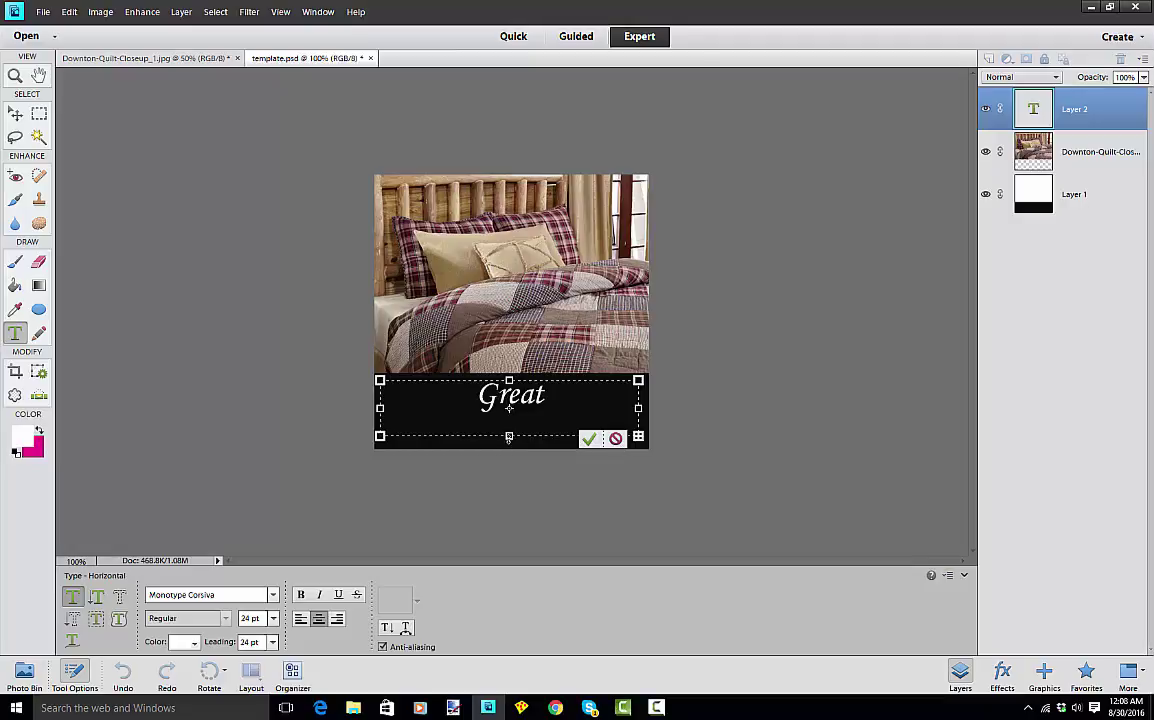
{"action": "left_click_drag", "start_coordinate": [509, 446], "coordinate": [513, 500]}
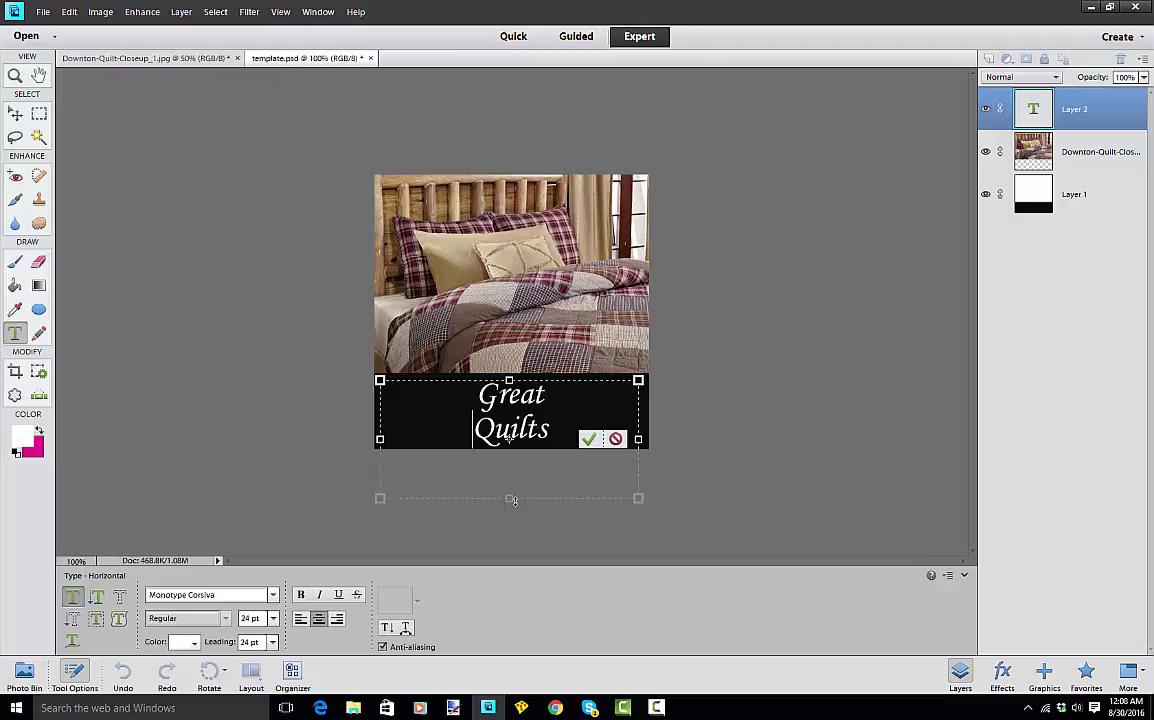
{"action": "left_click_drag", "start_coordinate": [513, 499], "coordinate": [510, 472]}
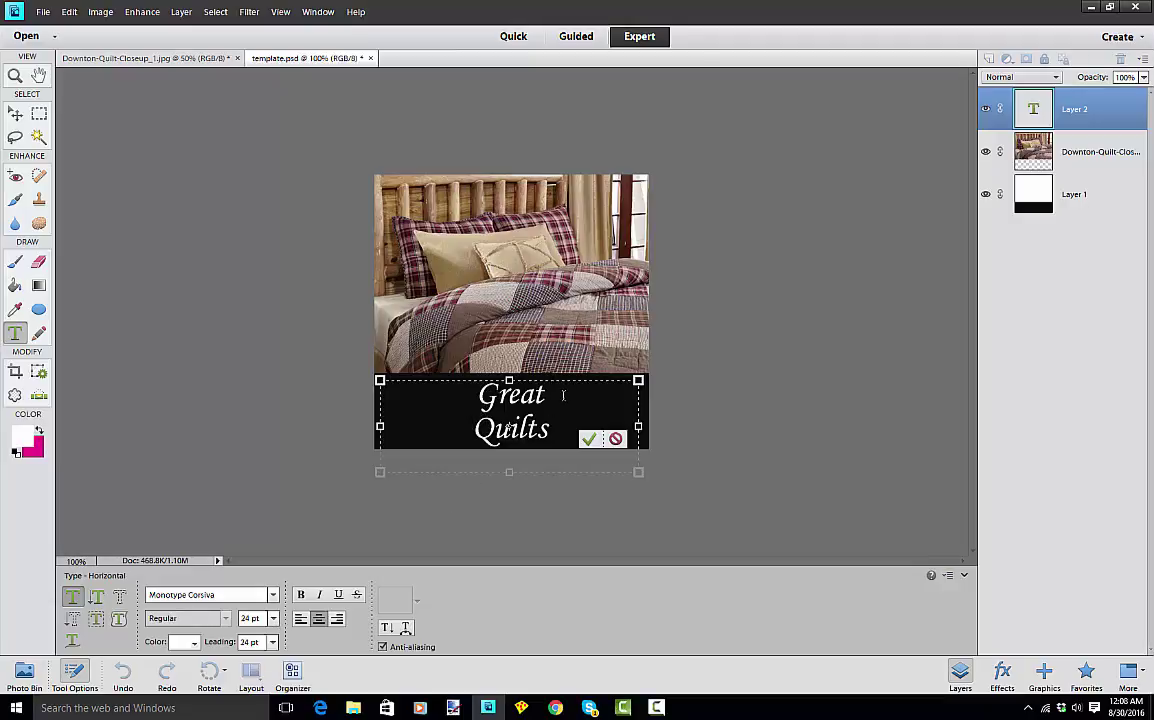
Step: Rejoin "Great Quilts" on one line, commit the text, and move it down to the vertical middle of the black banner
{"action": "key", "text": "BackSpace"}
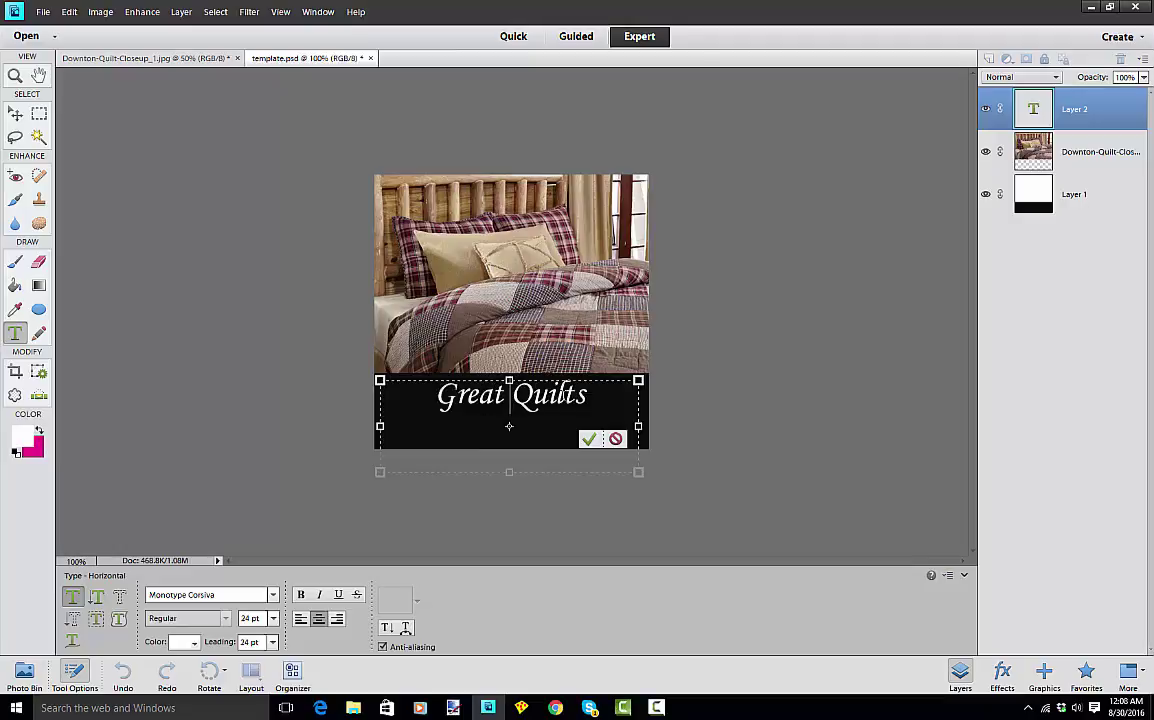
{"action": "left_click", "coordinate": [589, 438]}
{"action": "key", "text": "v"}
{"action": "left_click_drag", "start_coordinate": [500, 400], "coordinate": [505, 417]}
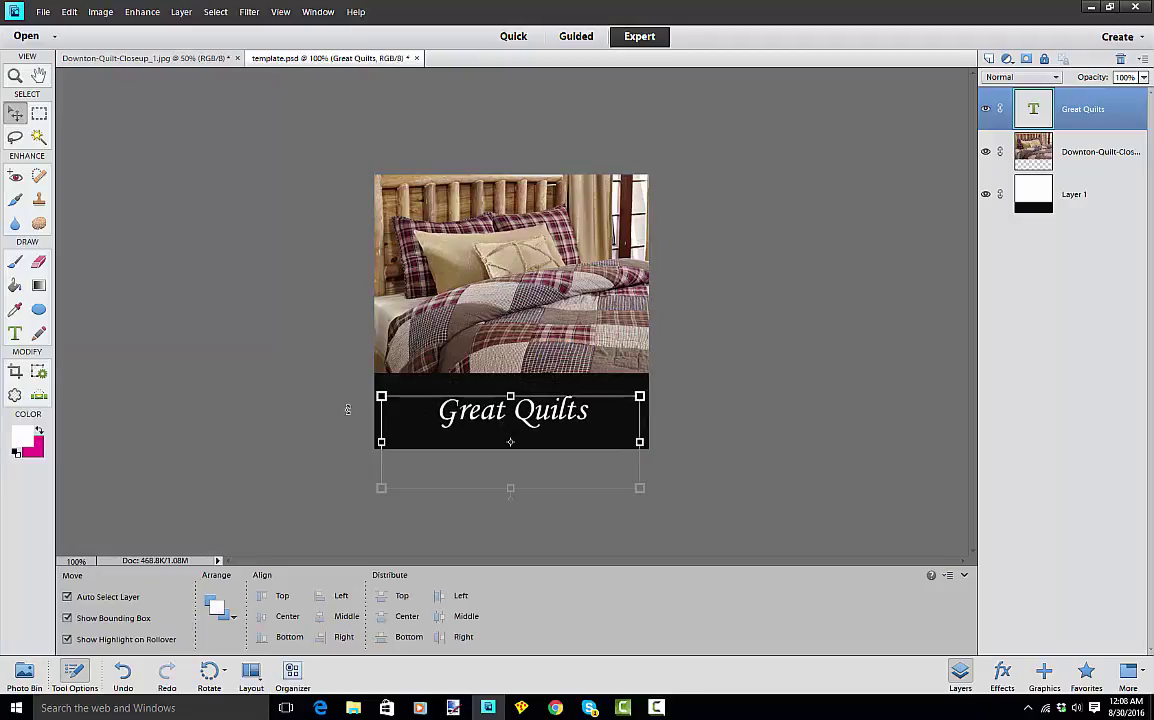
{"action": "left_click", "coordinate": [304, 404]}
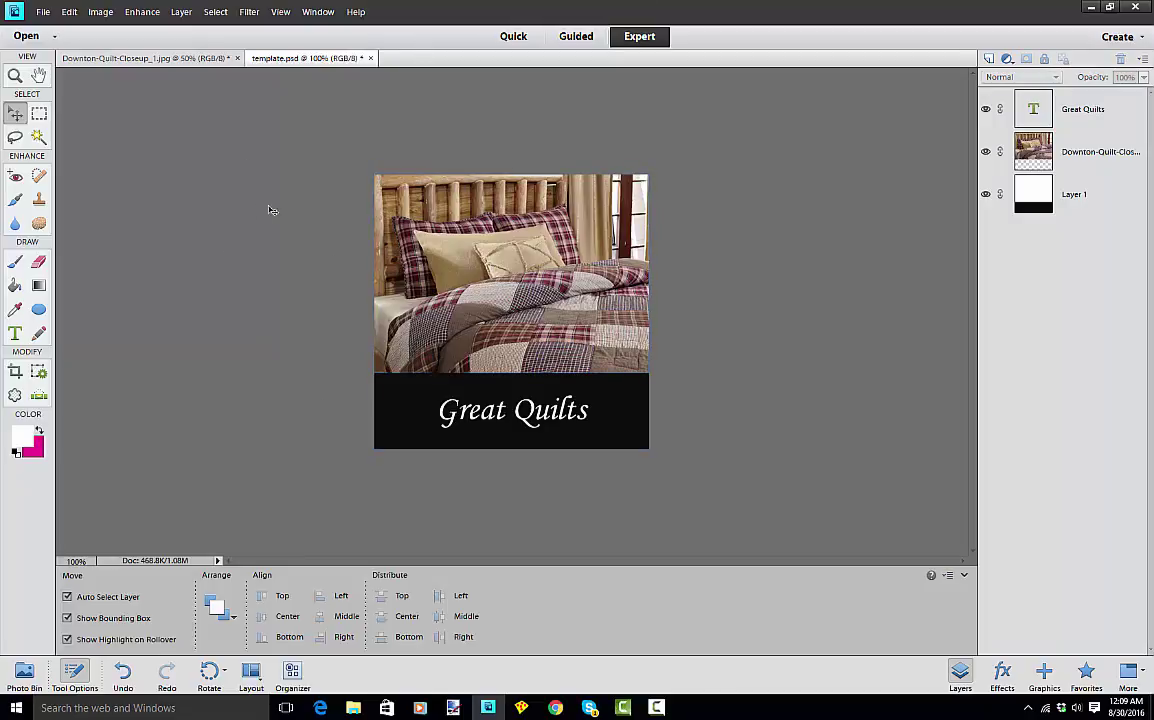
Step: Start a Save for Web export with the JPEG Medium preset and choose the "A Quilts and More" folder as its destination
{"action": "left_click", "coordinate": [44, 12]}
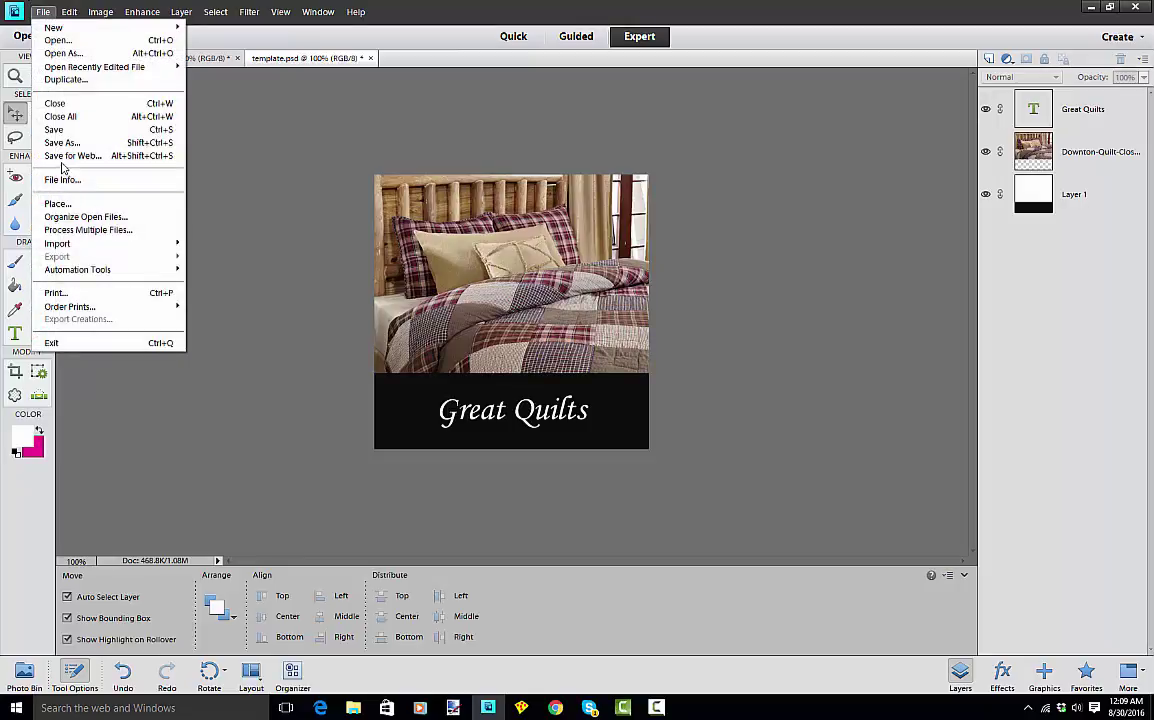
{"action": "left_click", "coordinate": [62, 156]}
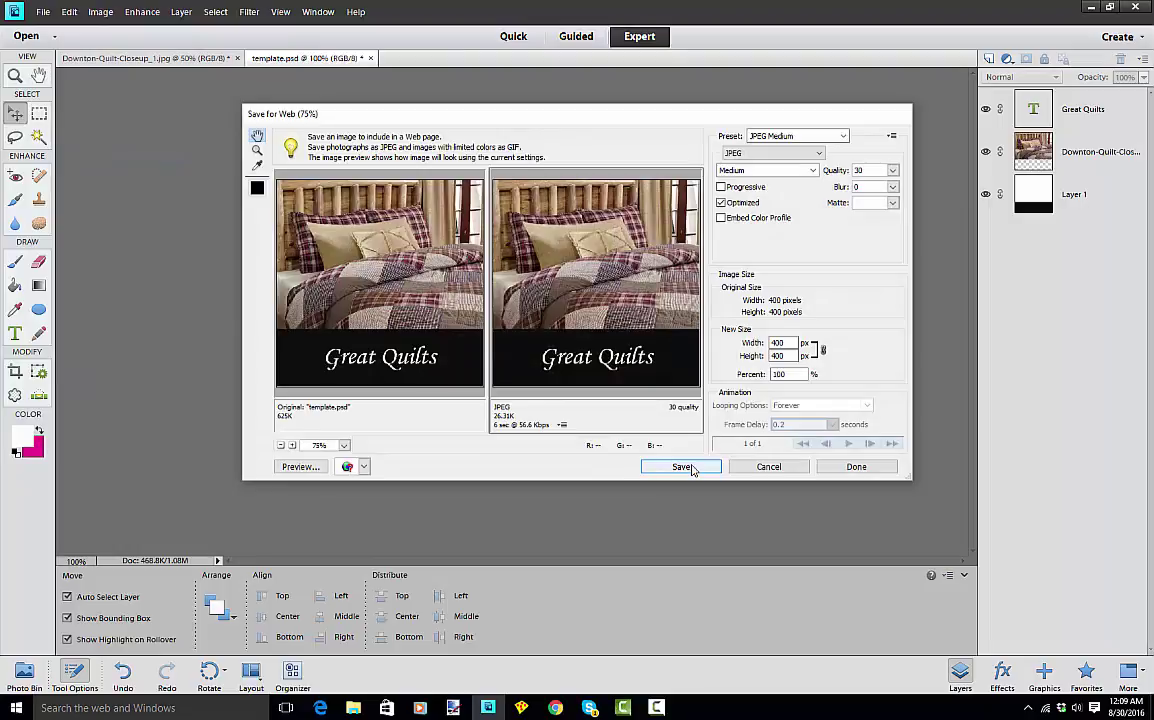
{"action": "left_click", "coordinate": [689, 467]}
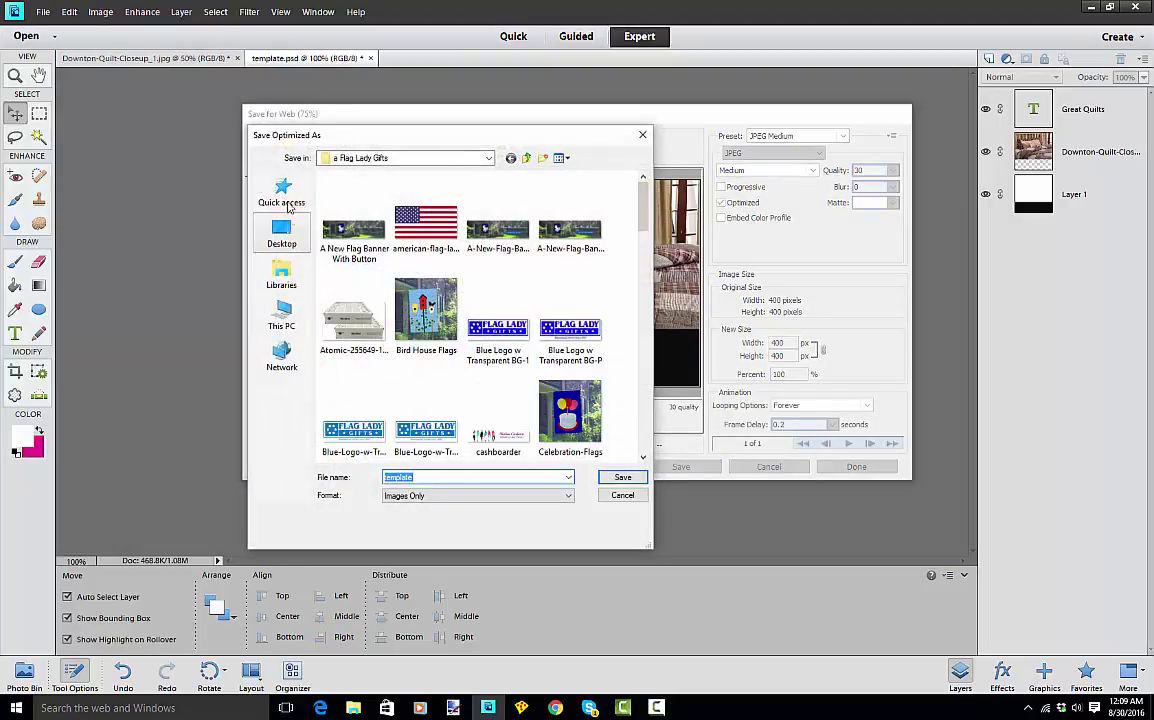
{"action": "left_click", "coordinate": [286, 192]}
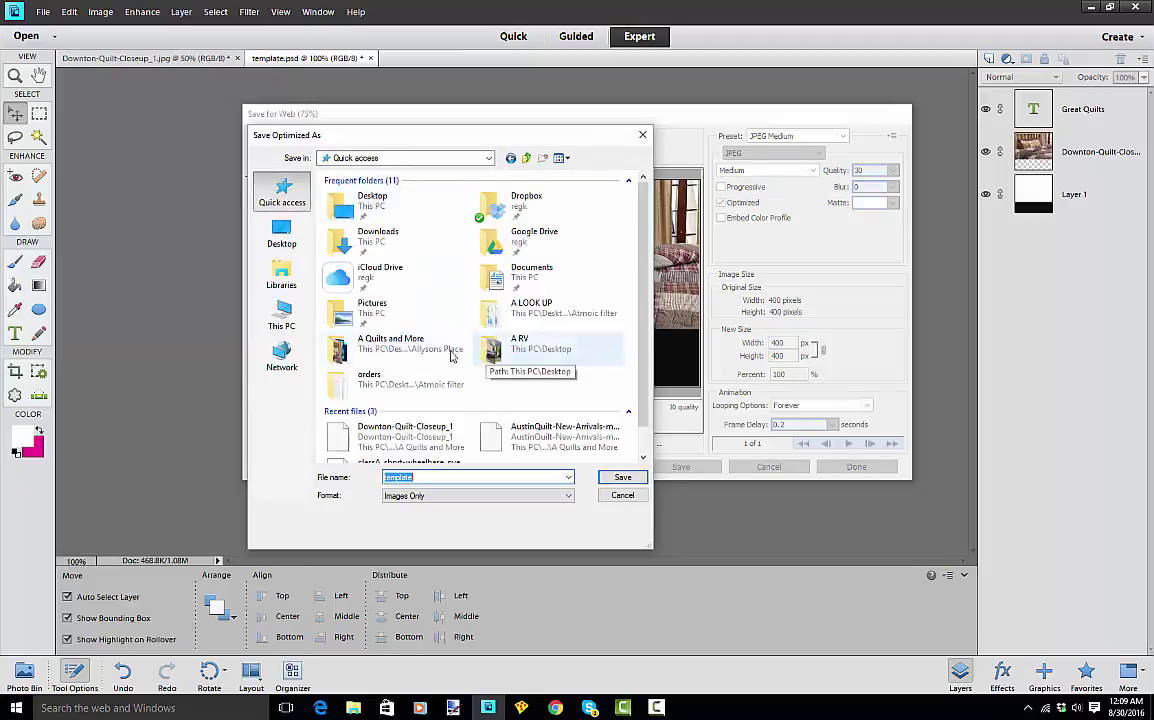
{"action": "double_click", "coordinate": [395, 344]}
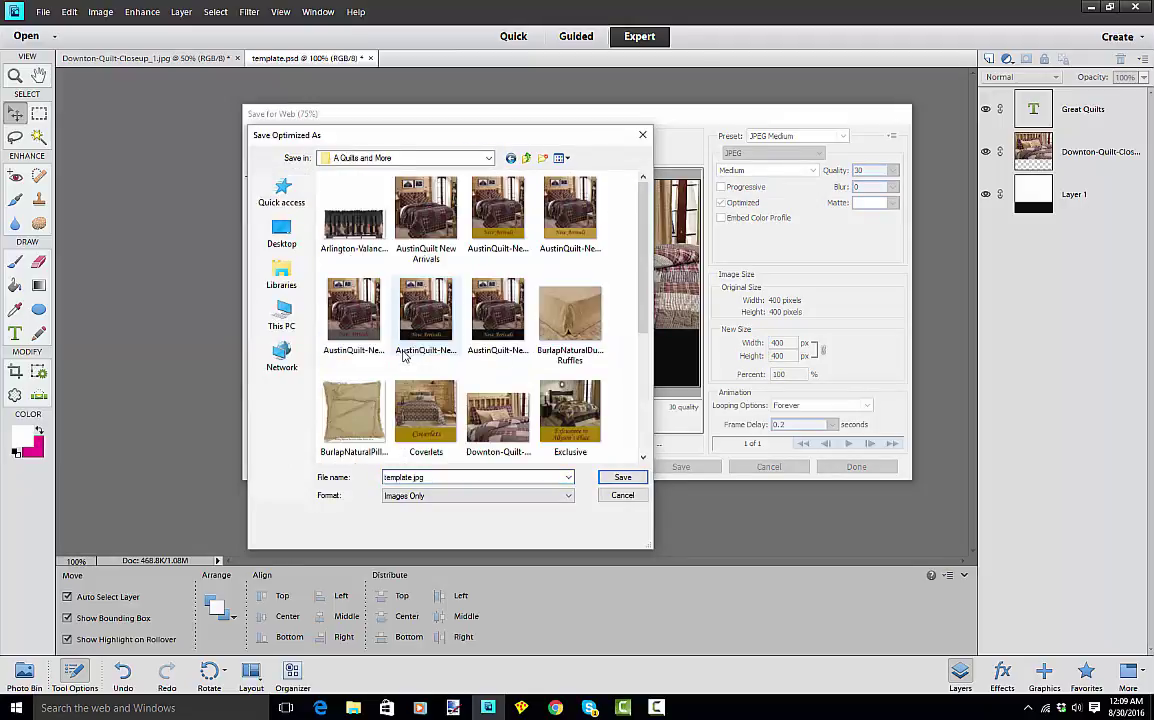
Step: Name the exported image "Great Quilts.jpg" and save it in the chosen folder
{"action": "double_click", "coordinate": [412, 479]}
{"action": "left_click", "coordinate": [410, 478]}
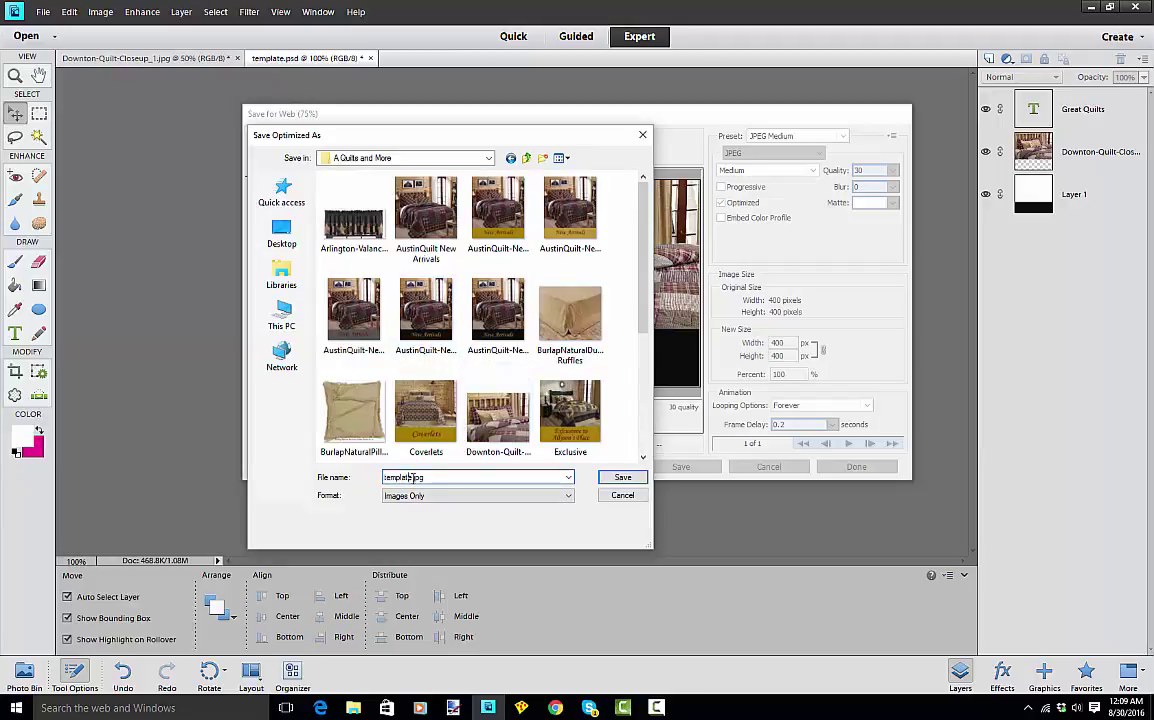
{"action": "double_click", "coordinate": [409, 478]}
{"action": "type", "text": "Great Quilts"}
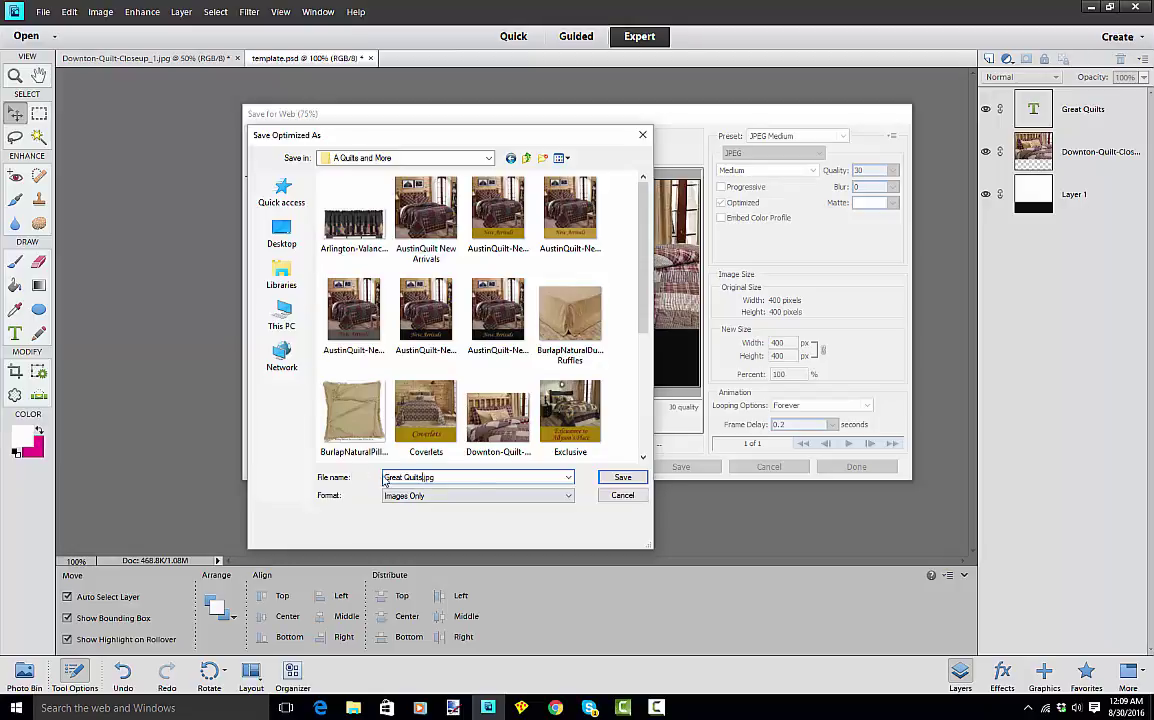
{"action": "left_click", "coordinate": [620, 478]}
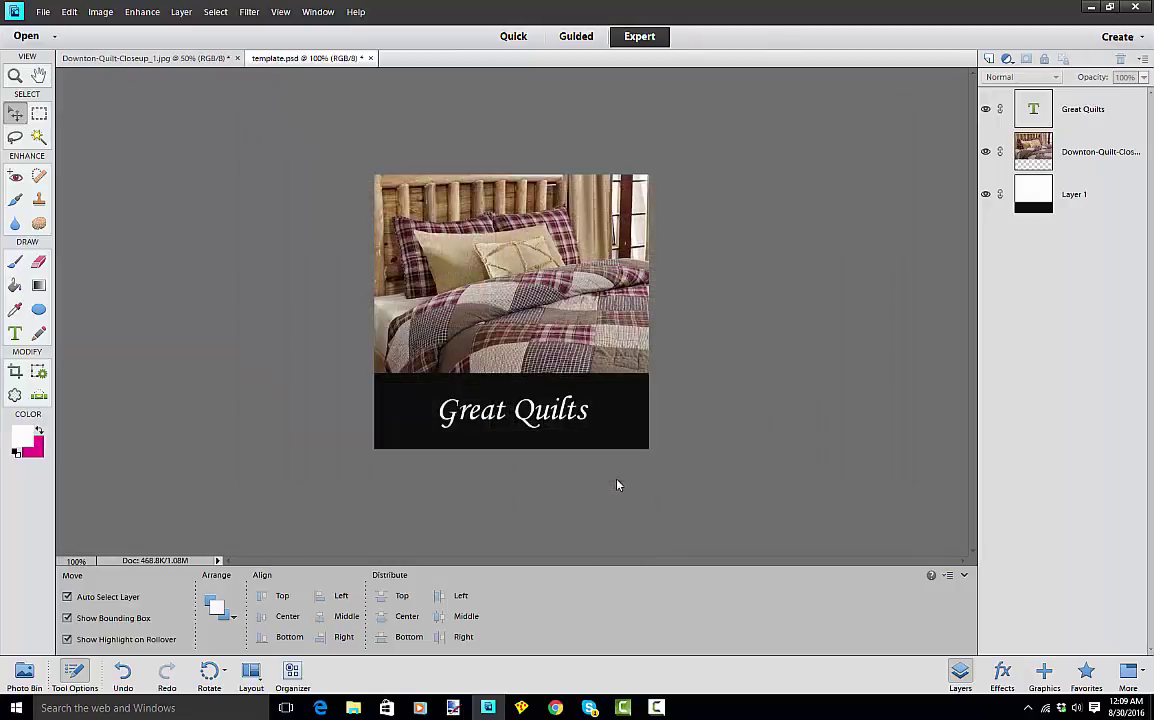